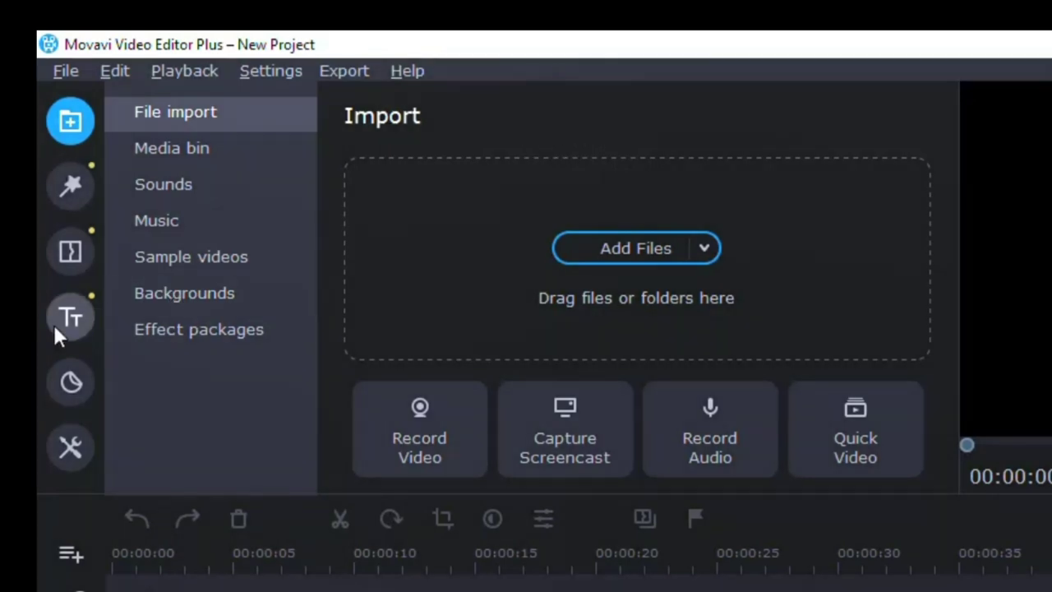
- Preview the Eggplant intro title and look through the available intro video templates
{"action": "left_click", "coordinate": [53, 322]}
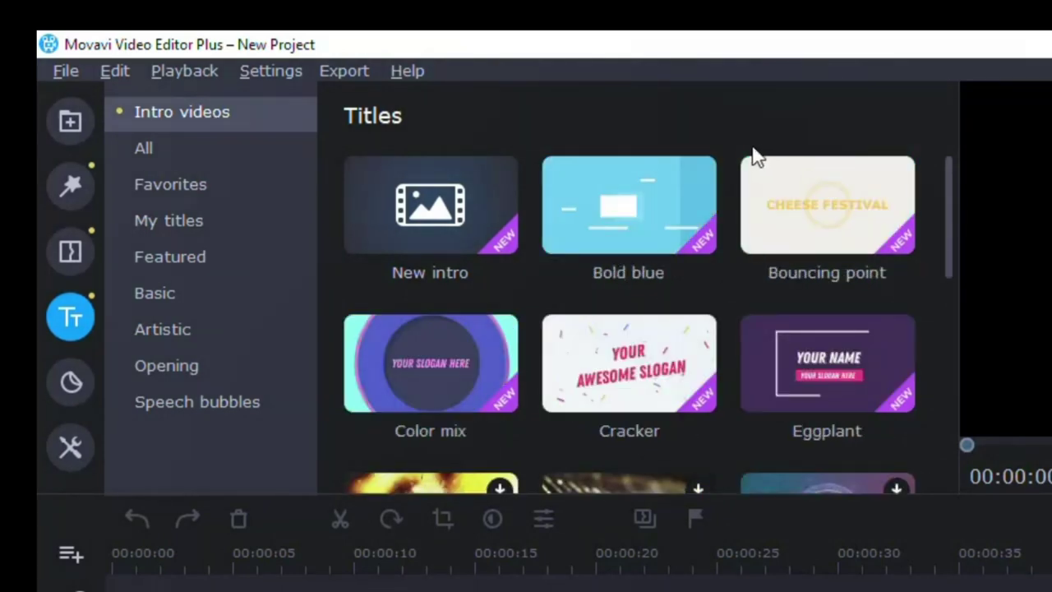
{"action": "left_click", "coordinate": [839, 372]}
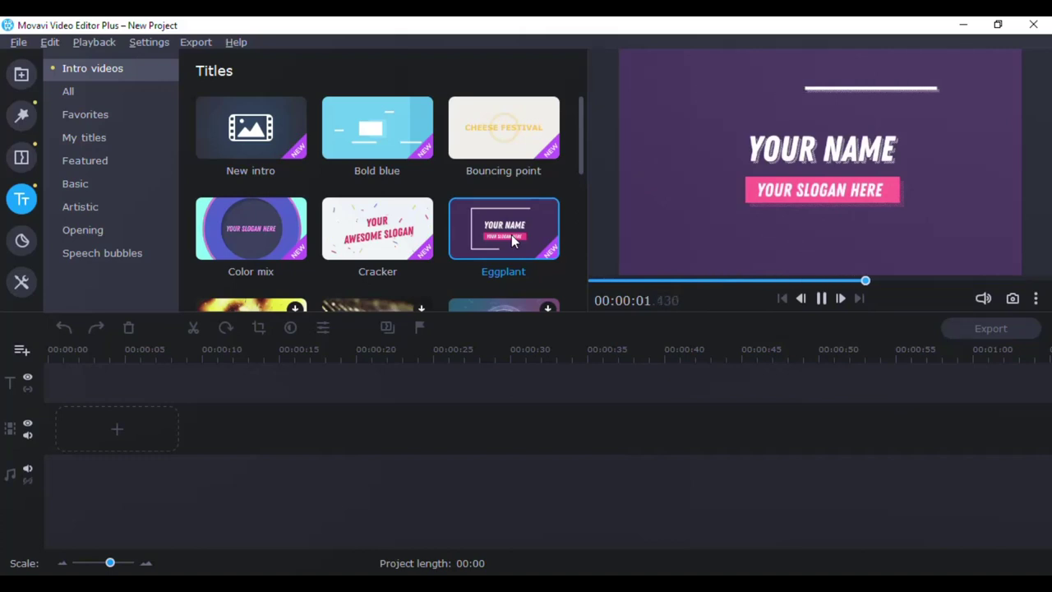
{"action": "scroll", "coordinate": [276, 164], "scroll_direction": "down", "scroll_amount": 3}
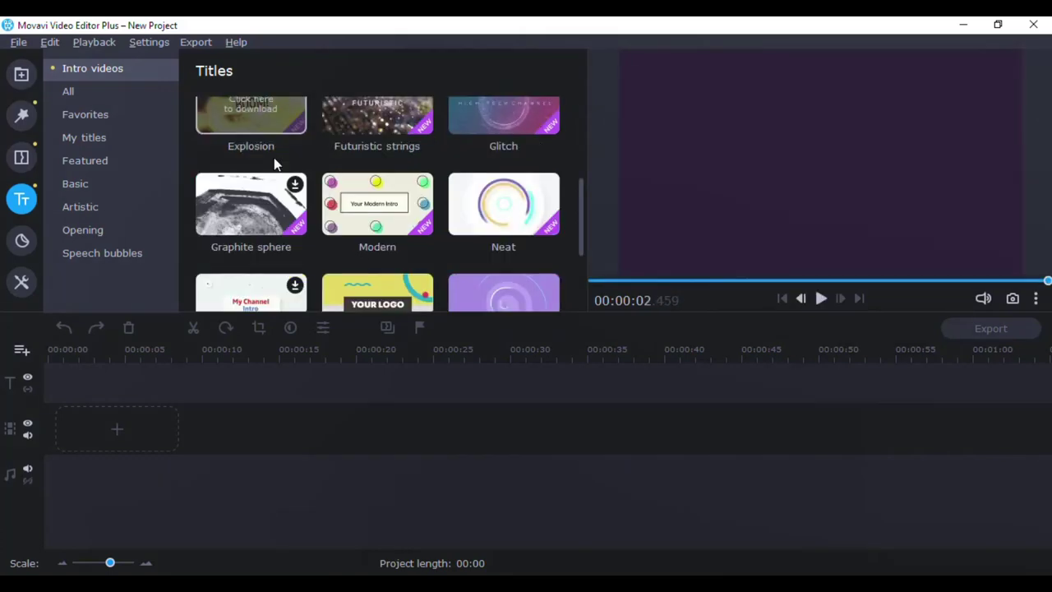
{"action": "scroll", "coordinate": [275, 165], "scroll_direction": "down", "scroll_amount": 3}
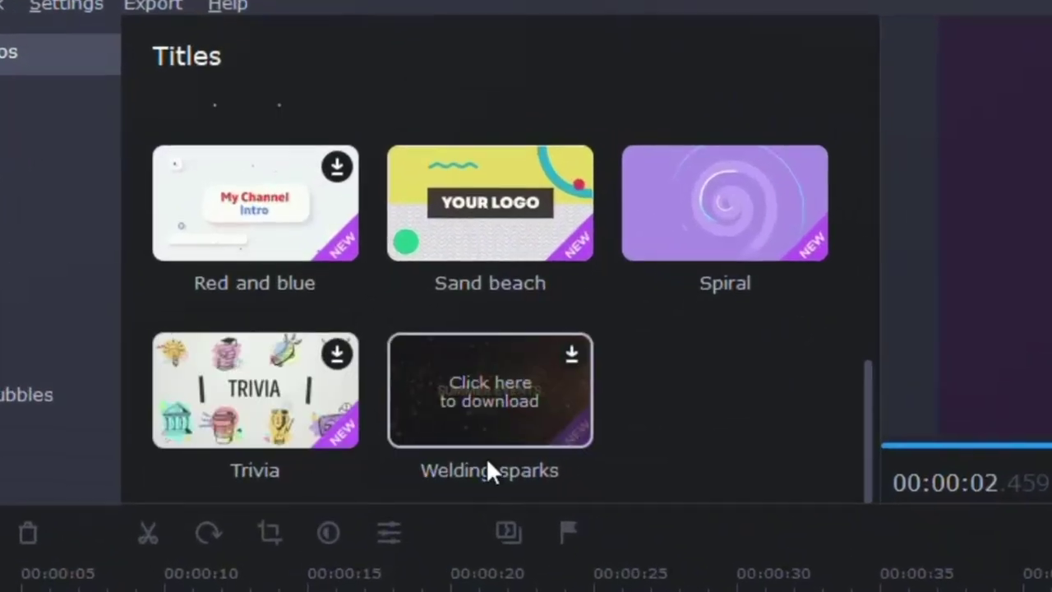
{"action": "scroll", "coordinate": [503, 400], "scroll_direction": "up", "scroll_amount": 2}
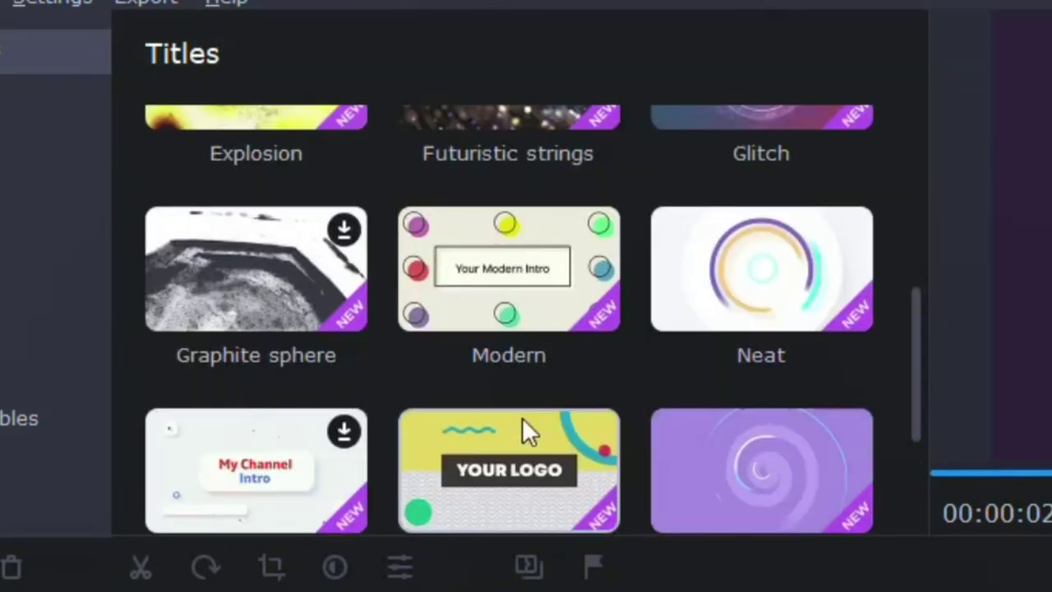
{"action": "scroll", "coordinate": [518, 403], "scroll_direction": "up", "scroll_amount": 2}
{"action": "scroll", "coordinate": [663, 388], "scroll_direction": "up", "scroll_amount": 3}
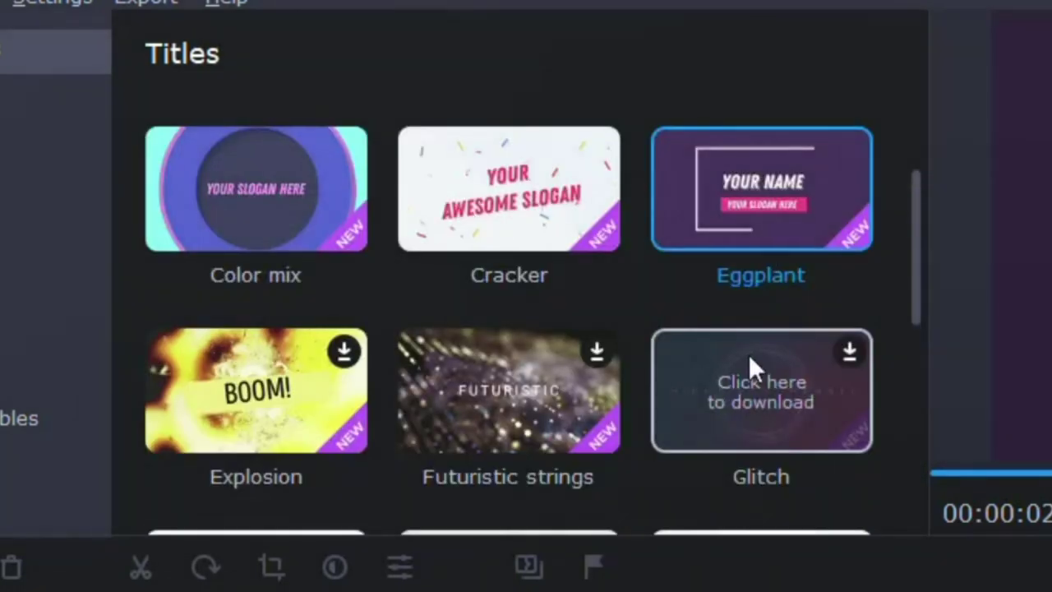
{"action": "scroll", "coordinate": [580, 282], "scroll_direction": "up", "scroll_amount": 2}
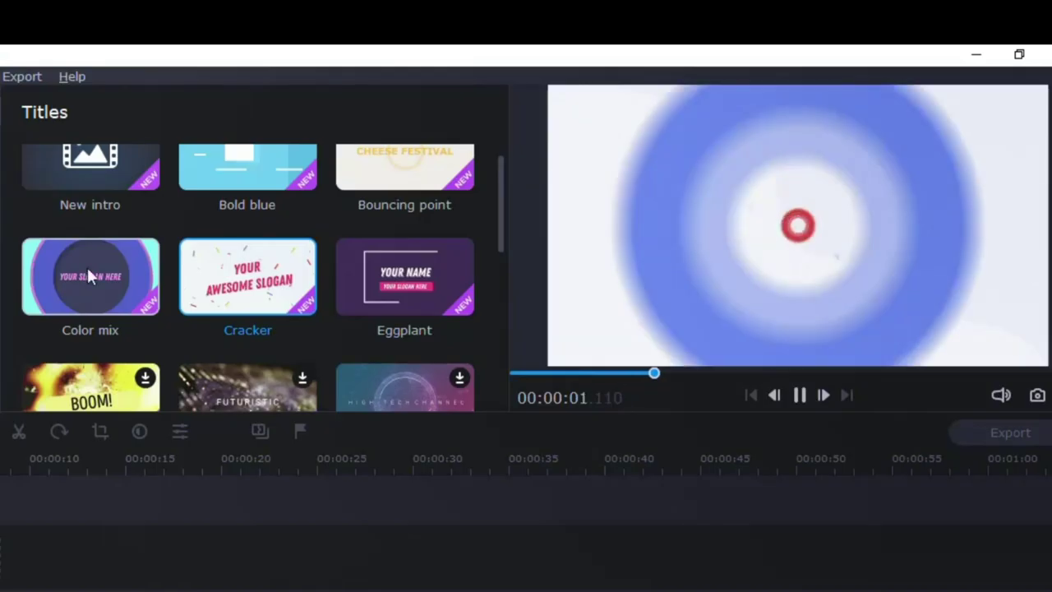
- Preview the Color mix and Bold blue intro templates and browse the rest of the intro collection
{"action": "left_click", "coordinate": [94, 272]}
{"action": "scroll", "coordinate": [244, 272], "scroll_direction": "down", "scroll_amount": 3}
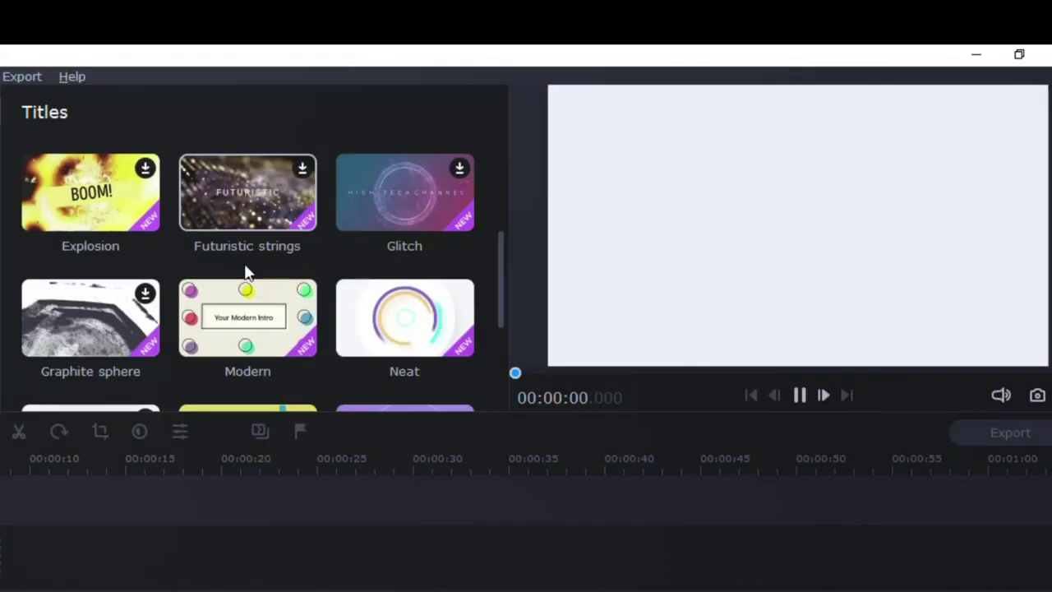
{"action": "scroll", "coordinate": [294, 279], "scroll_direction": "down", "scroll_amount": 3}
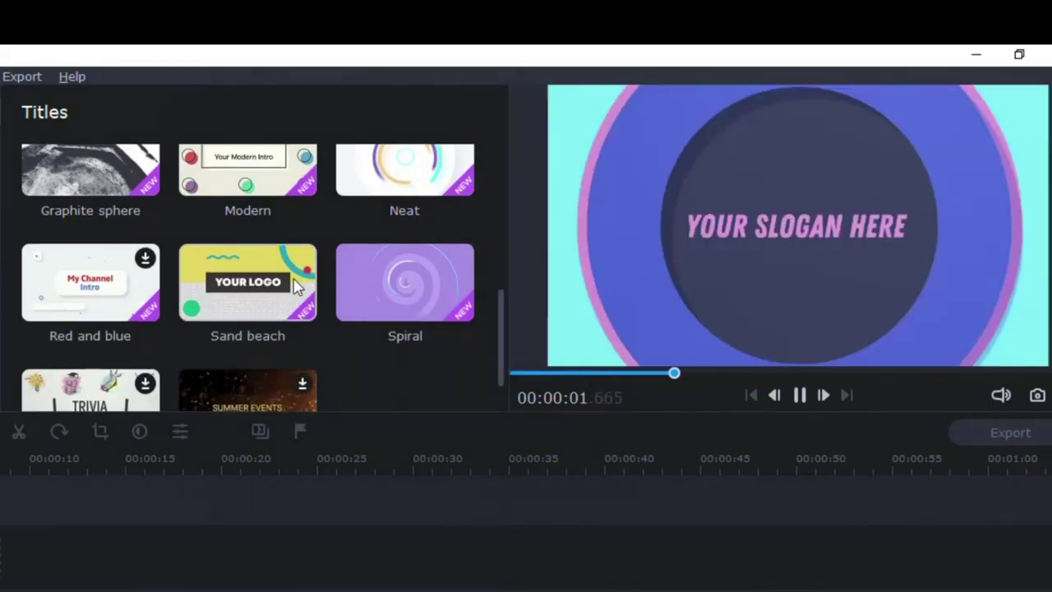
{"action": "scroll", "coordinate": [293, 282], "scroll_direction": "down", "scroll_amount": 3}
{"action": "scroll", "coordinate": [292, 294], "scroll_direction": "up", "scroll_amount": 6}
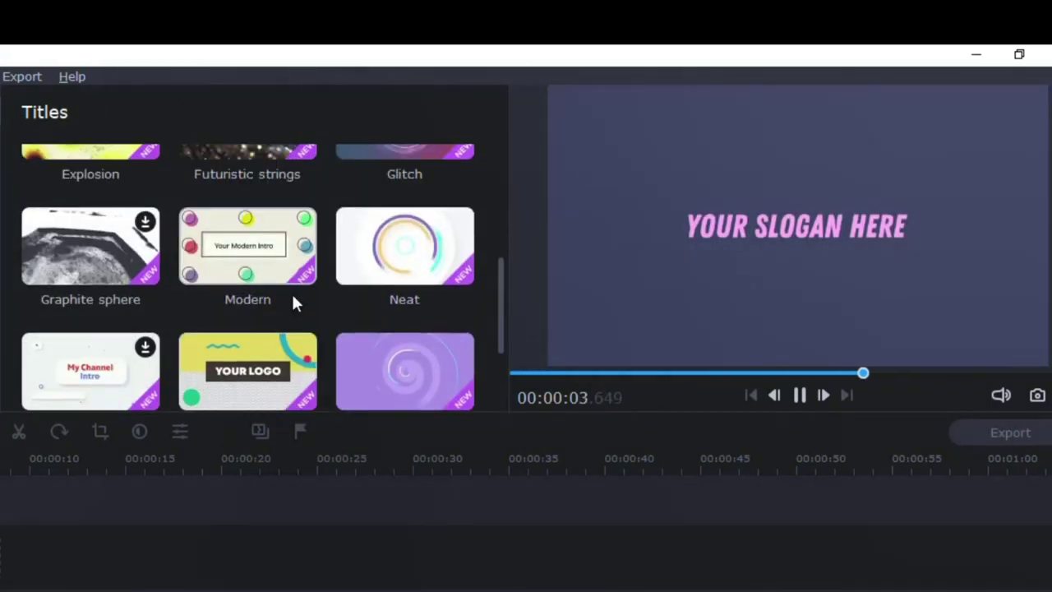
{"action": "scroll", "coordinate": [294, 300], "scroll_direction": "up", "scroll_amount": 6}
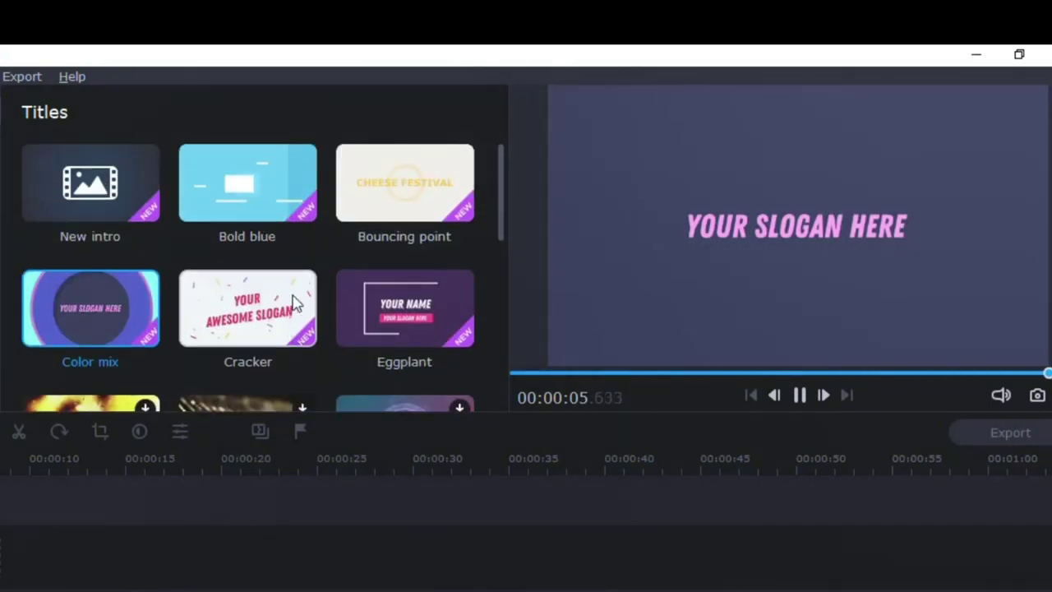
{"action": "left_click", "coordinate": [223, 210]}
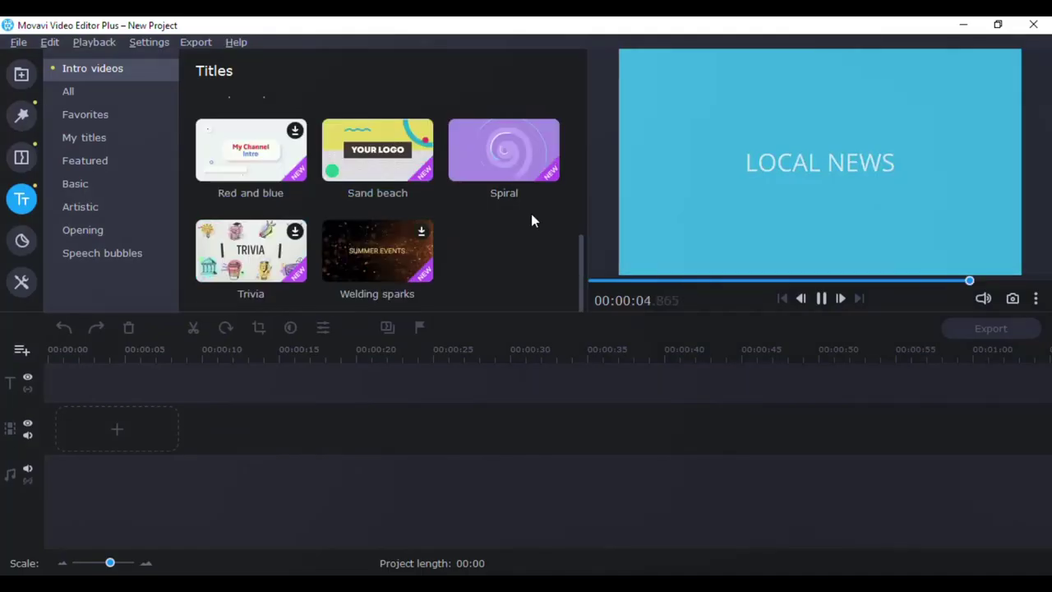
- Add the Eggplant intro to the start of the timeline's video track
{"action": "scroll", "coordinate": [531, 218], "scroll_direction": "up", "scroll_amount": 3}
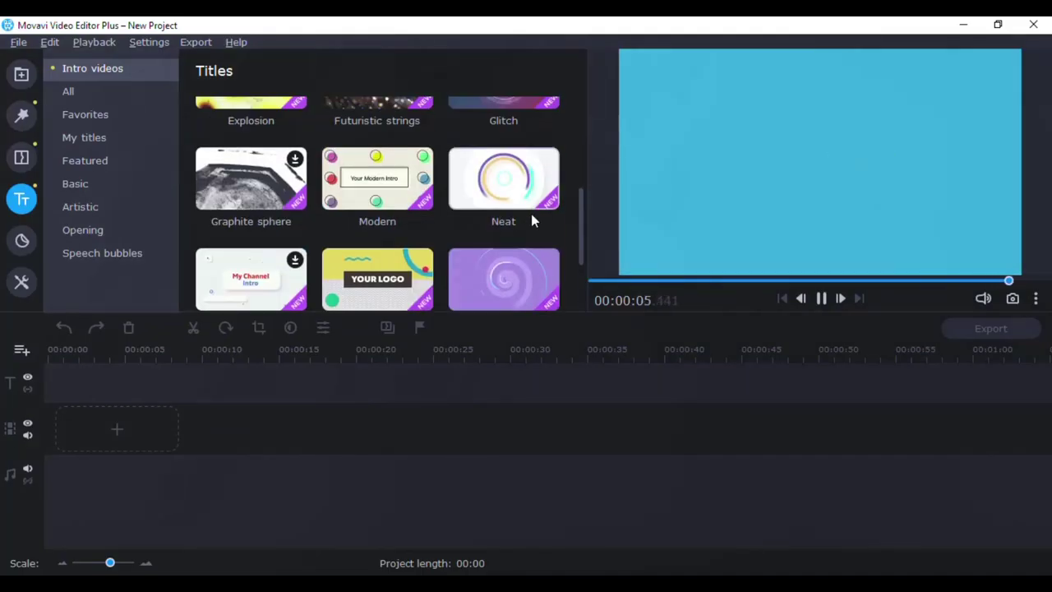
{"action": "scroll", "coordinate": [531, 219], "scroll_direction": "up", "scroll_amount": 2}
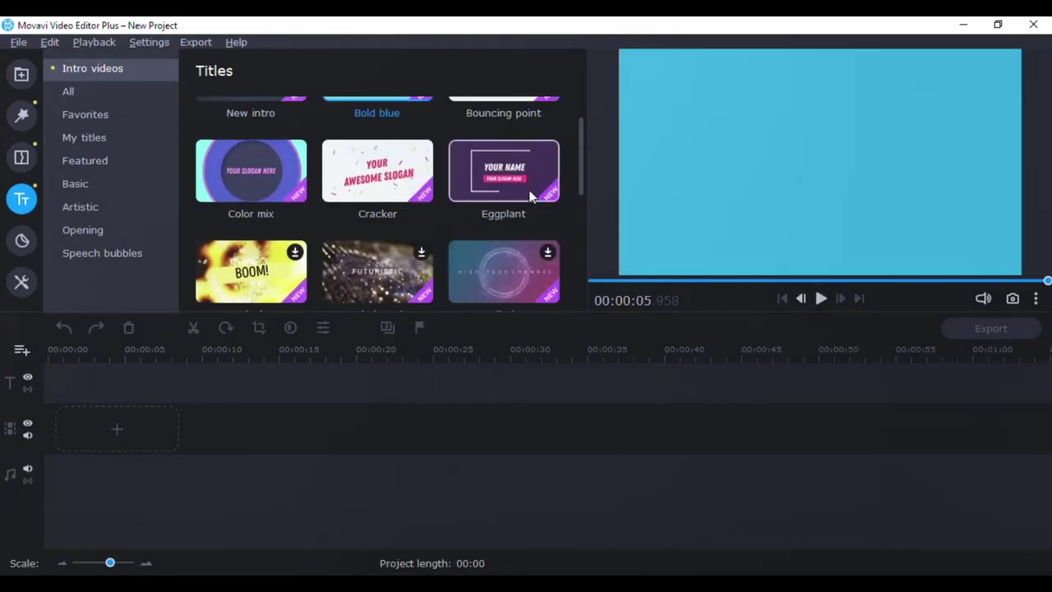
{"action": "left_click_drag", "start_coordinate": [520, 170], "coordinate": [62, 437]}
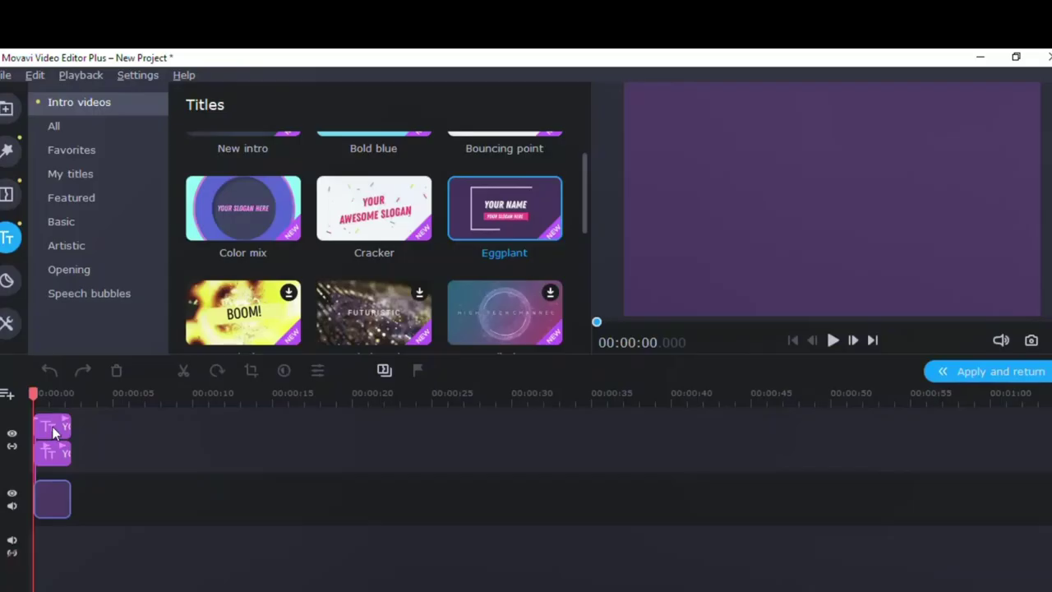
- Replace the intro's "YOUR NAME" title text with "ADAMTUBEAT."
{"action": "double_click", "coordinate": [303, 163]}
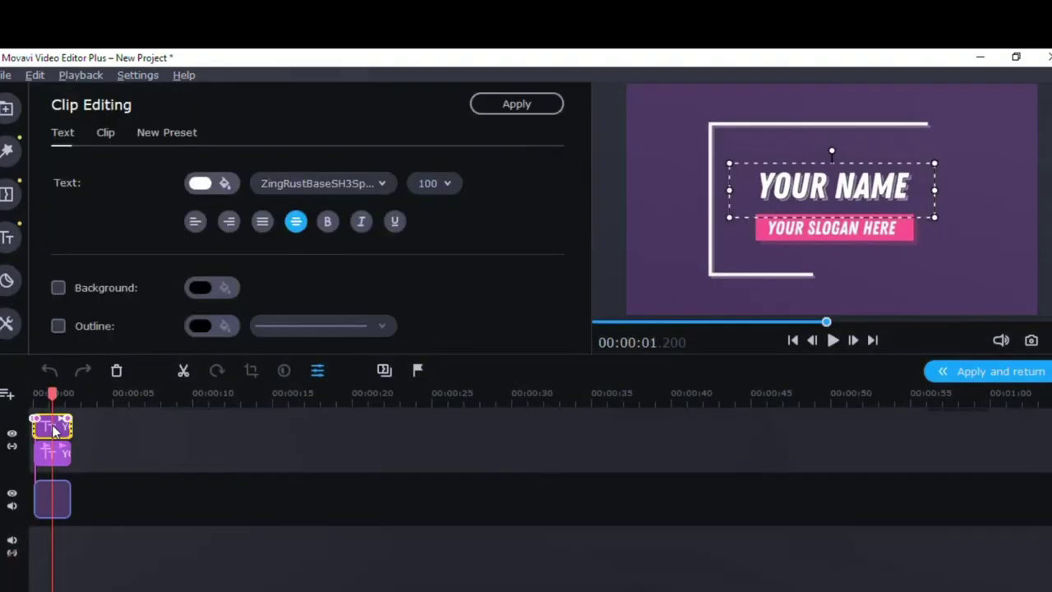
{"action": "double_click", "coordinate": [750, 187]}
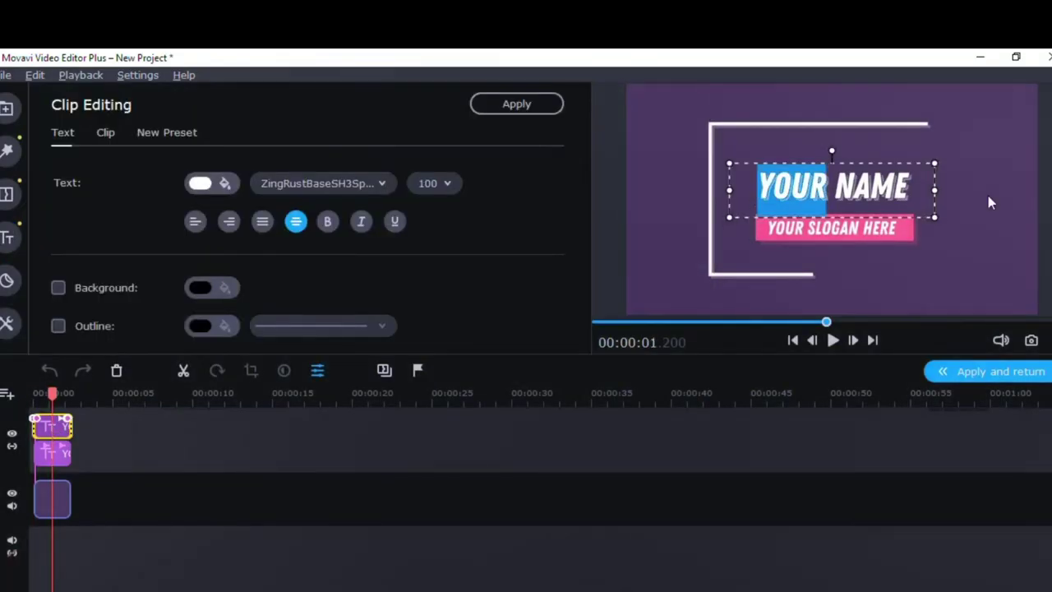
{"action": "key", "text": "ctrl+a"}
{"action": "type", "text": "AD"}
{"action": "key", "text": "BackSpace"}
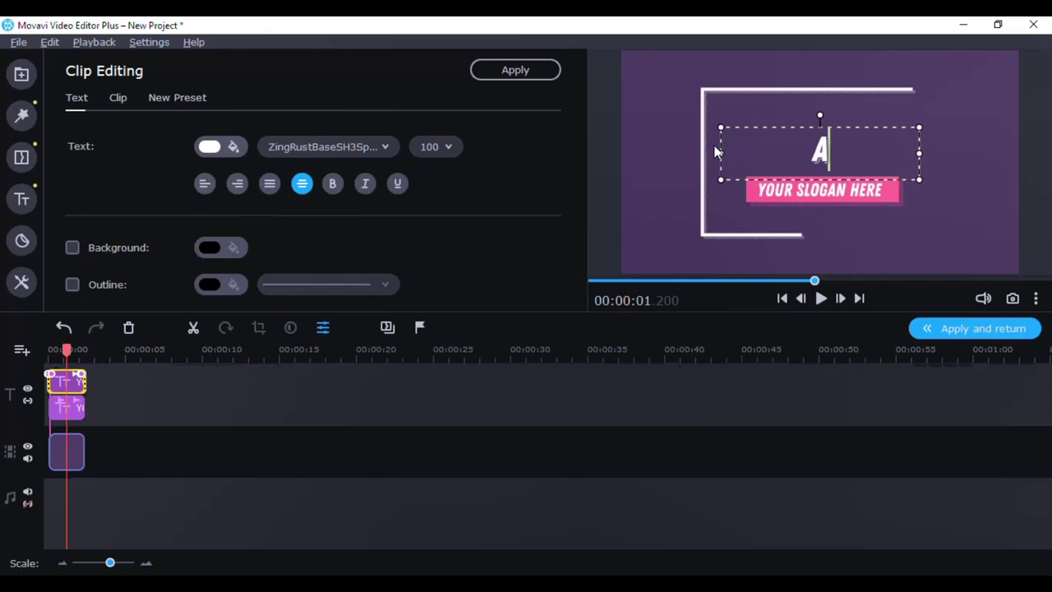
{"action": "type", "text": "DAMTUBEAT."}
- Replace the intro's "YOUR SLOGAN HERE" text with "SUBSCRIBE NOW"
{"action": "left_click", "coordinate": [780, 190]}
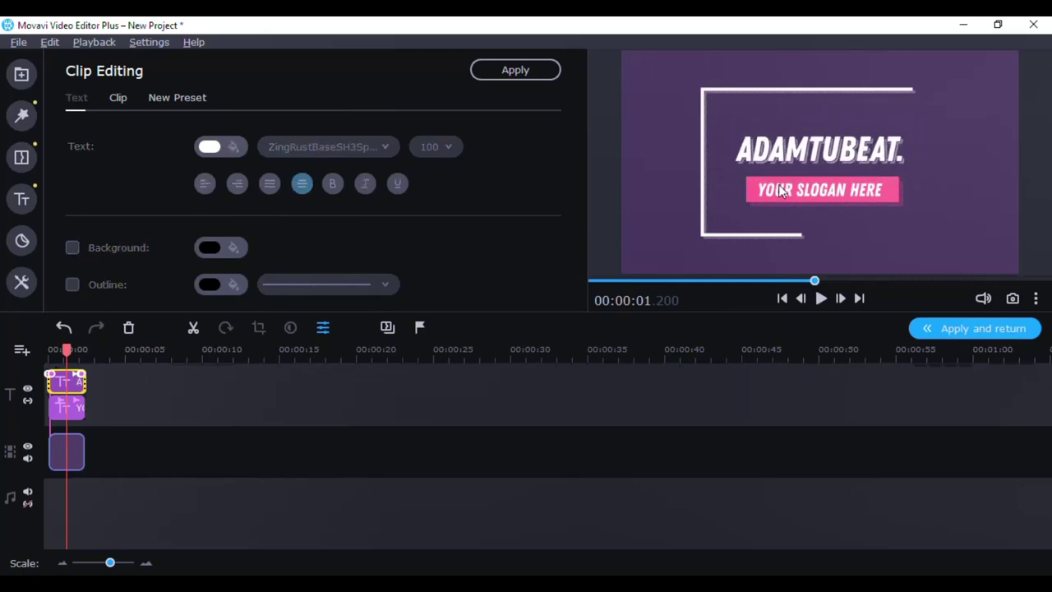
{"action": "left_click", "coordinate": [72, 410]}
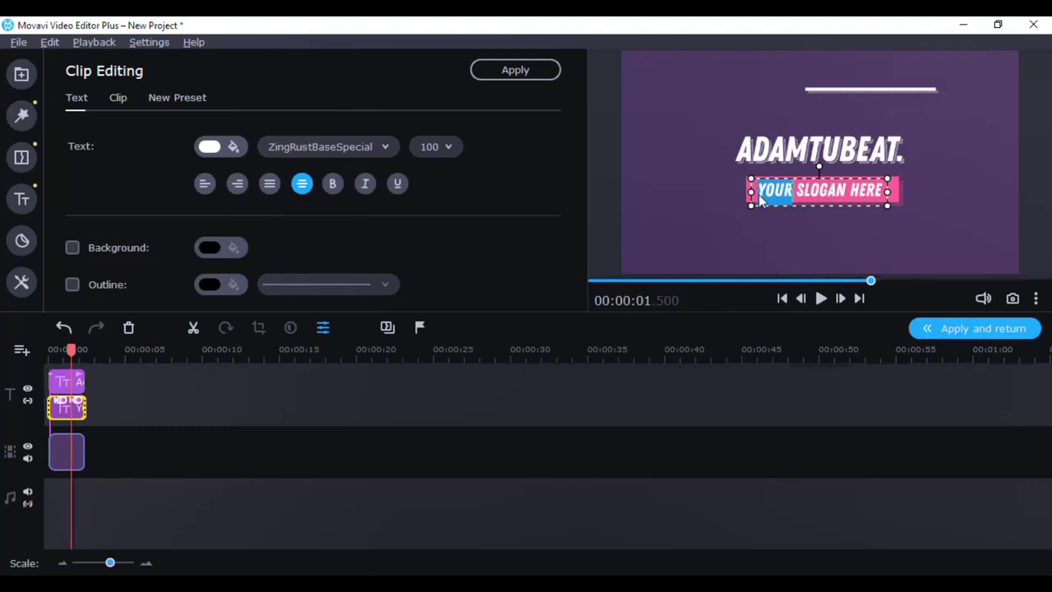
{"action": "left_click_drag", "start_coordinate": [756, 194], "coordinate": [870, 192]}
{"action": "key", "text": "BackSpace"}
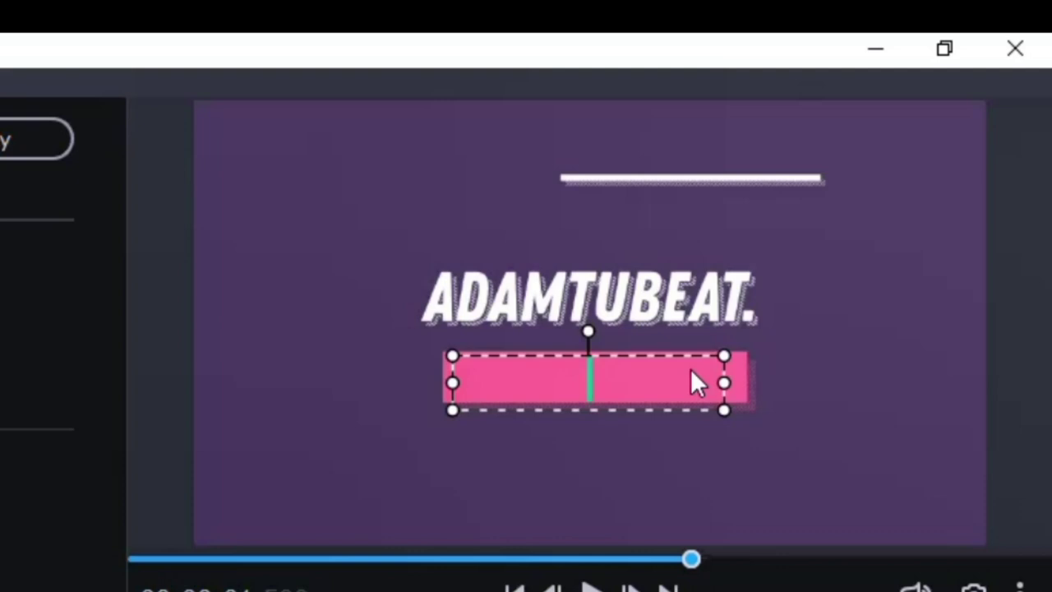
{"action": "type", "text": "SUBSCR"}
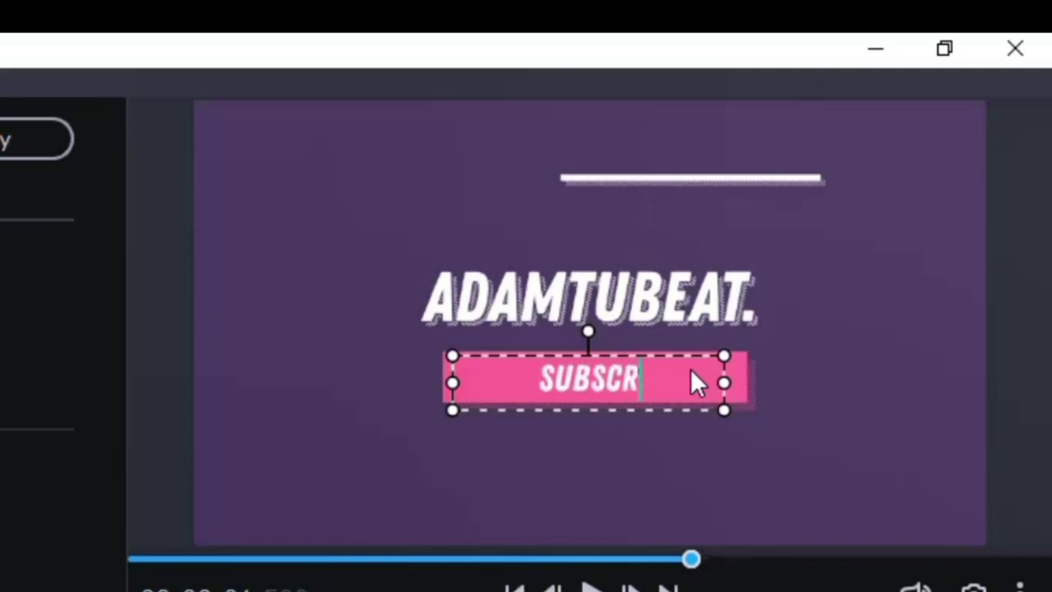
{"action": "type", "text": "IBE NO"}
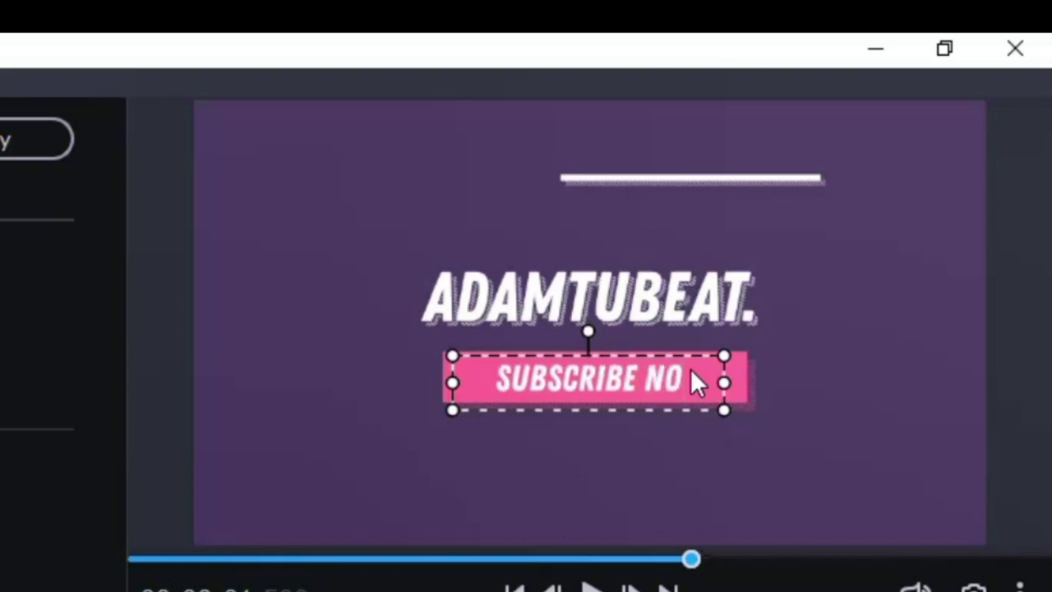
{"action": "type", "text": "W"}
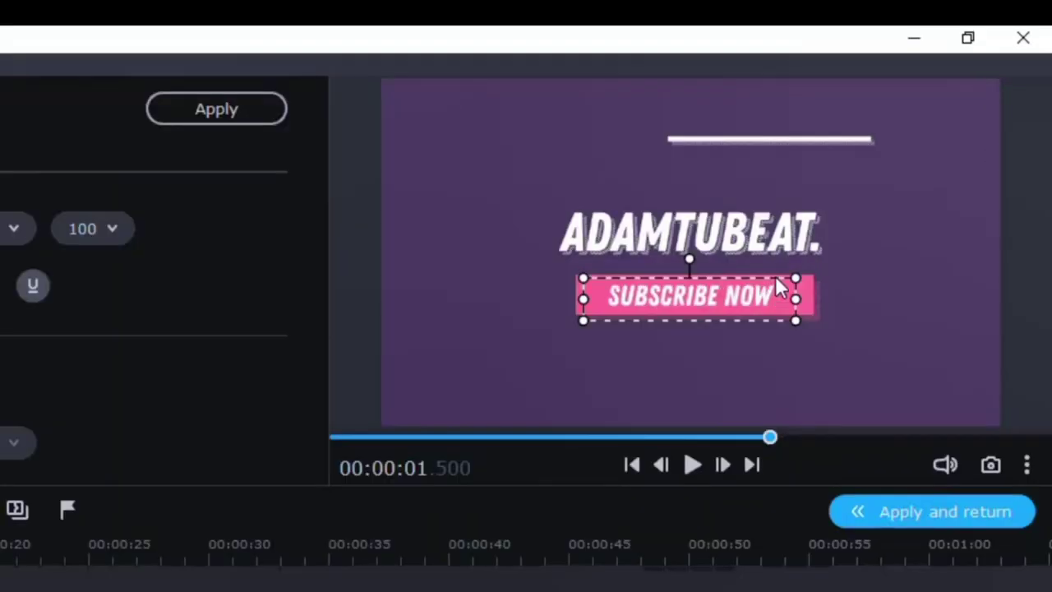
{"action": "left_click", "coordinate": [835, 221]}
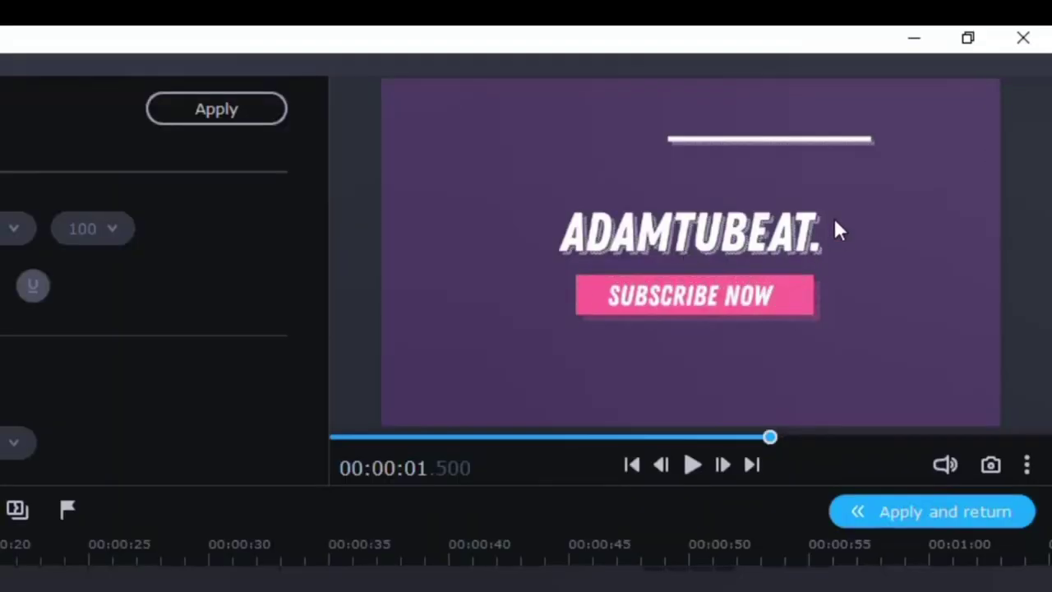
- Play back the edited intro to check its texts
{"action": "left_click", "coordinate": [692, 466]}
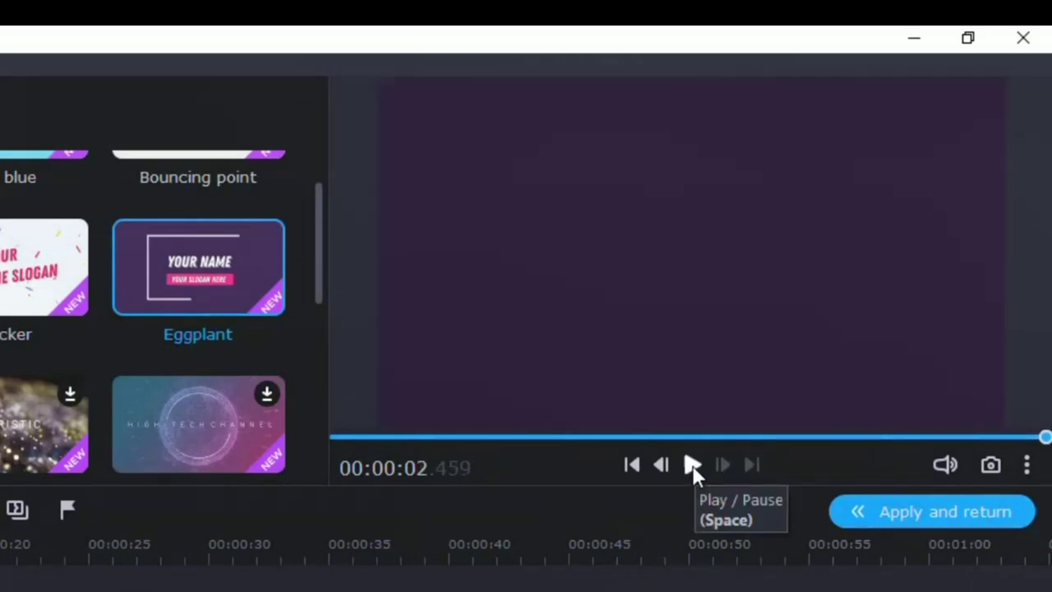
{"action": "left_click", "coordinate": [693, 465]}
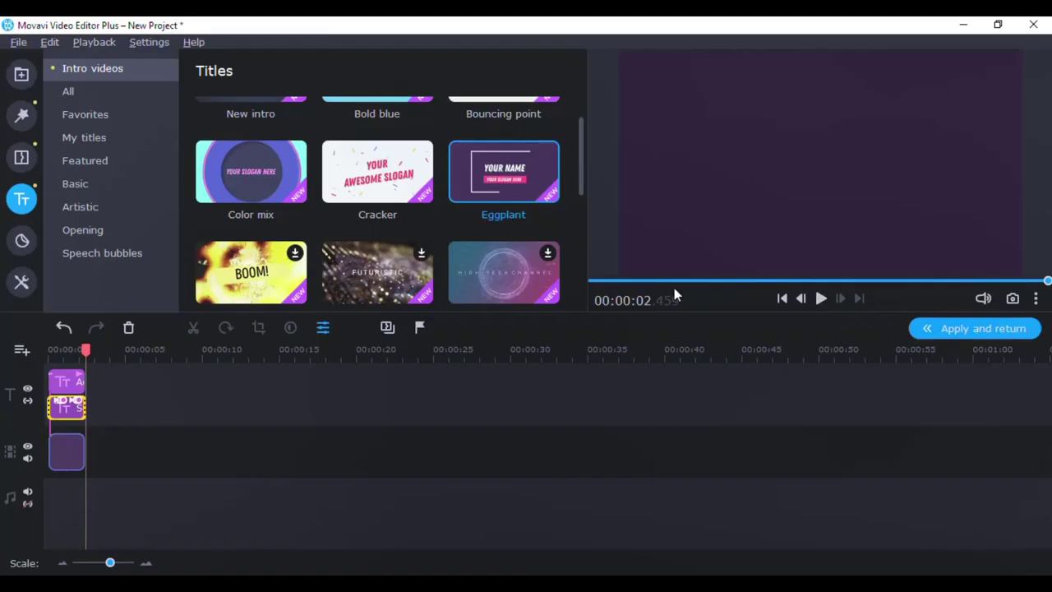
- Change the text color of the word ADAMTUBEAT in the intro's main title to green #007601
{"action": "double_click", "coordinate": [69, 383]}
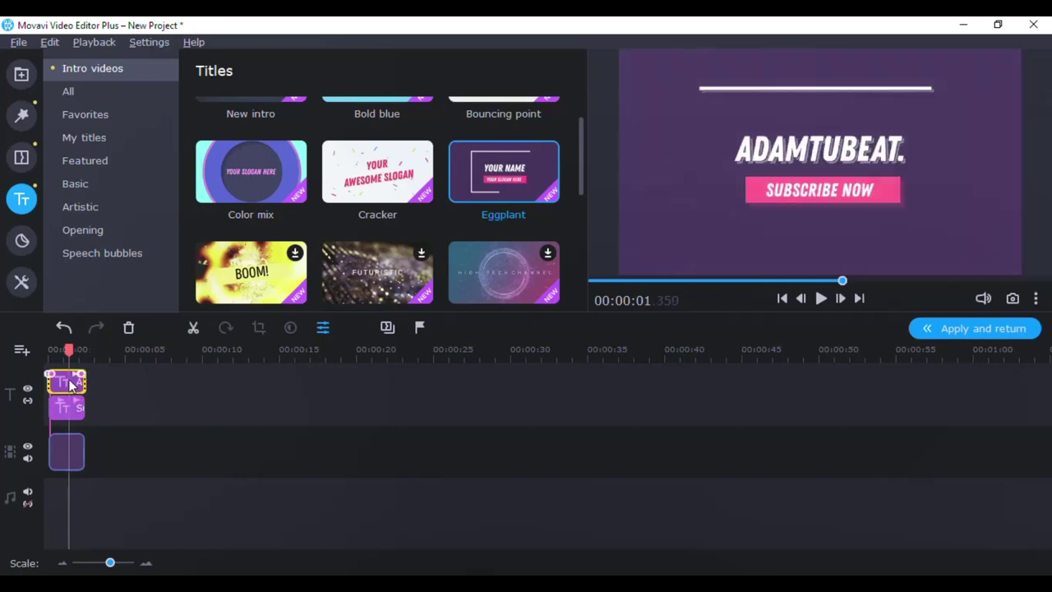
{"action": "double_click", "coordinate": [749, 154]}
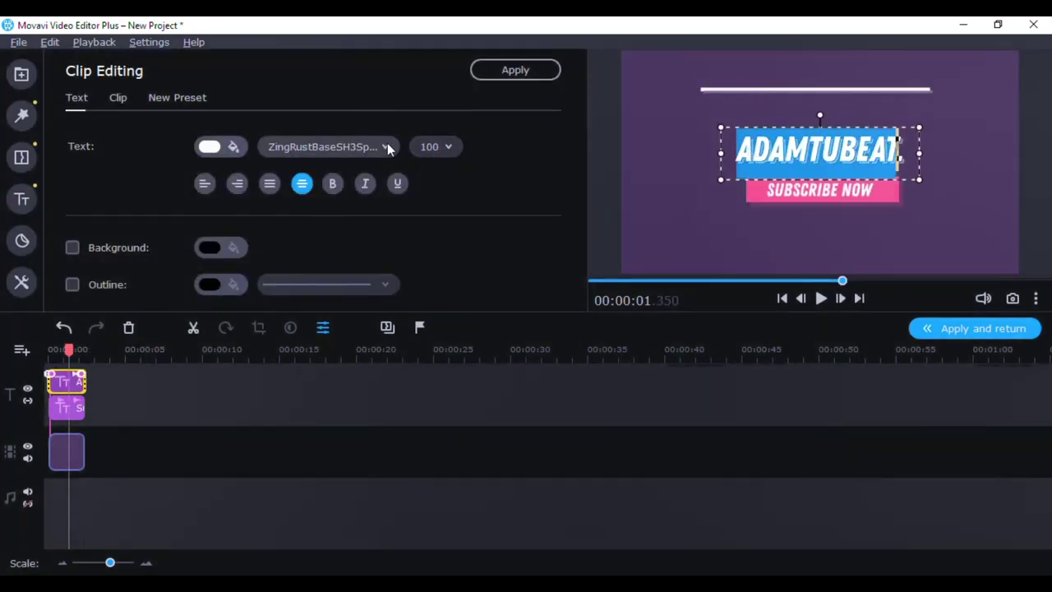
{"action": "left_click", "coordinate": [210, 148]}
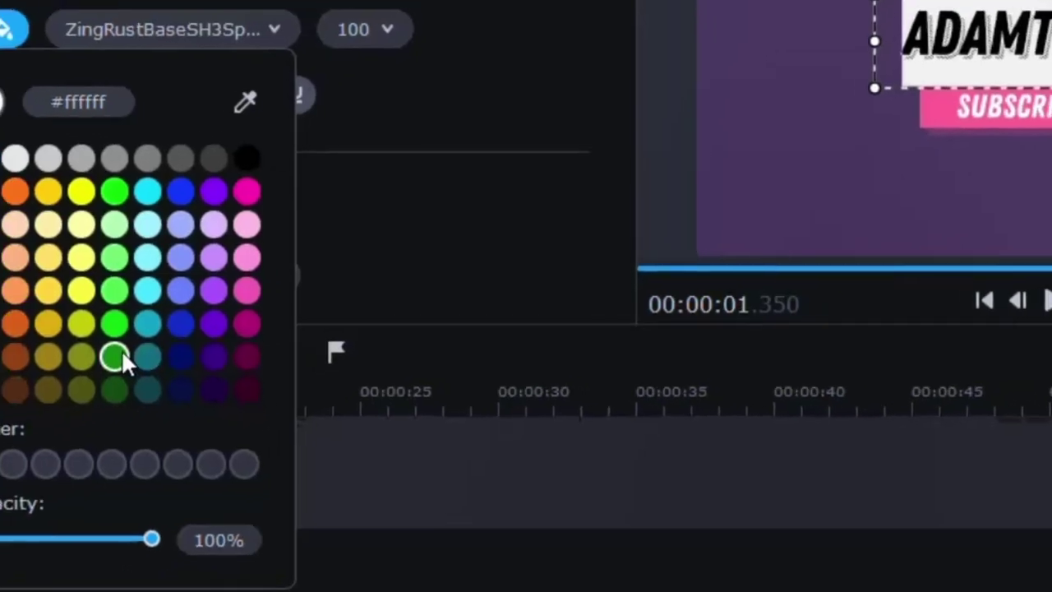
{"action": "left_click", "coordinate": [296, 329]}
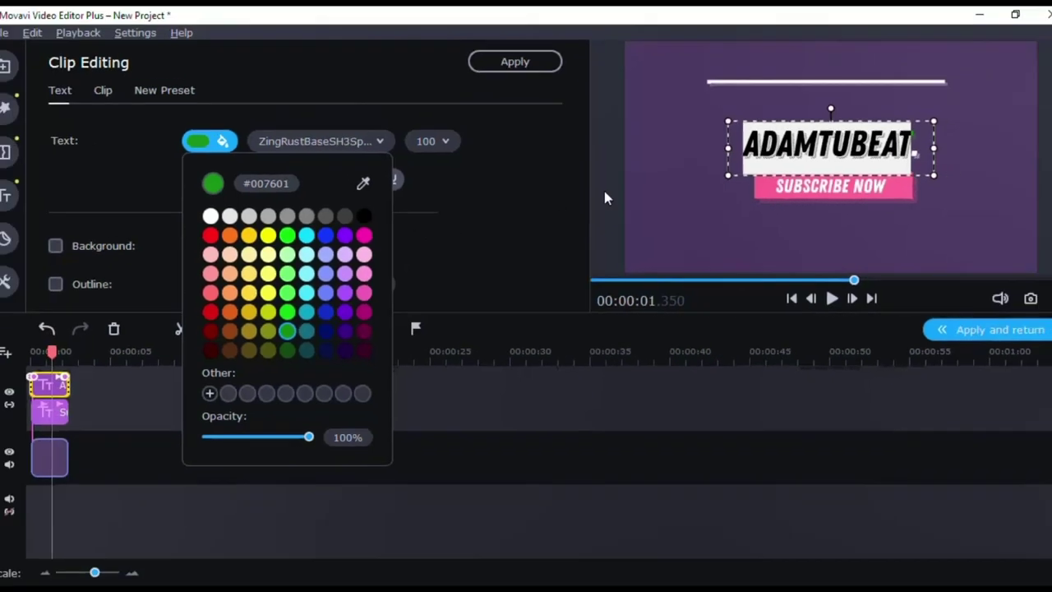
{"action": "left_click", "coordinate": [708, 206]}
- Recolor only the letters "AT" at the end of ADAMTUBEAT white
{"action": "left_click", "coordinate": [769, 156]}
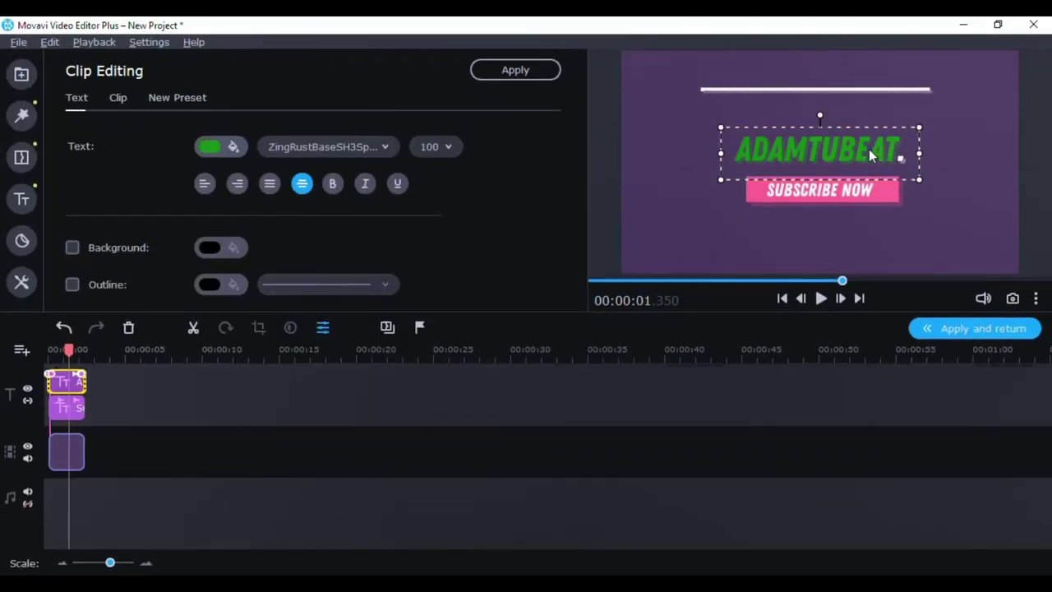
{"action": "left_click", "coordinate": [220, 148]}
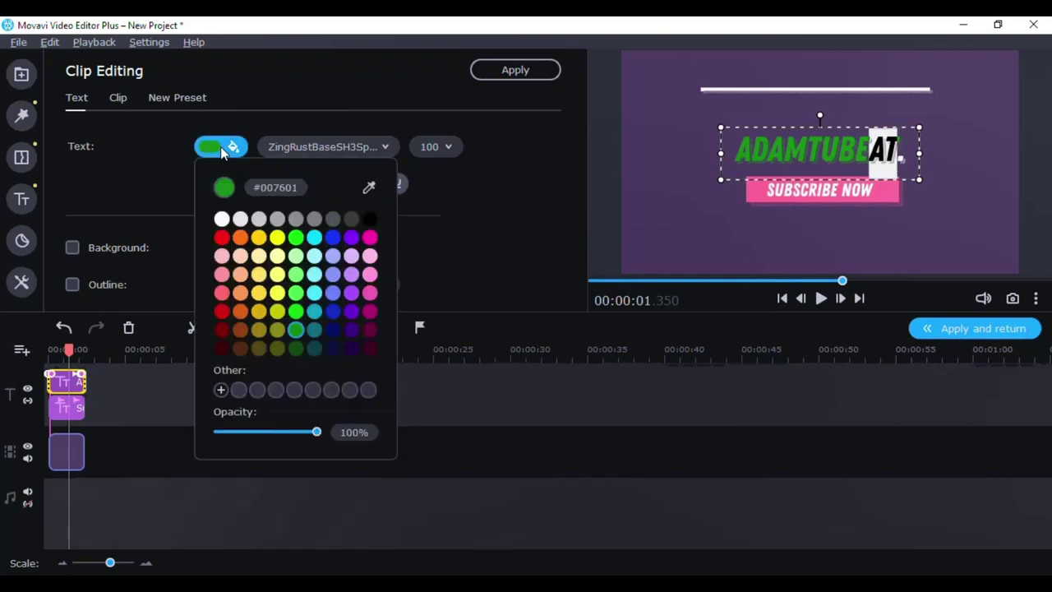
{"action": "left_click", "coordinate": [222, 218]}
{"action": "left_click", "coordinate": [722, 234]}
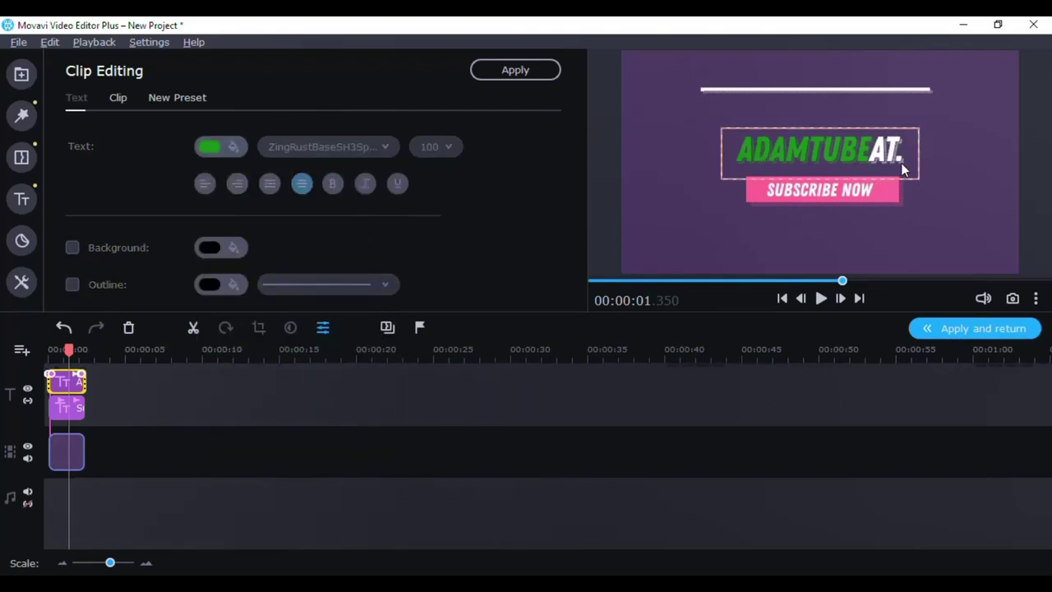
- Make the whole main title text in the intro bold and italic
{"action": "double_click", "coordinate": [833, 149]}
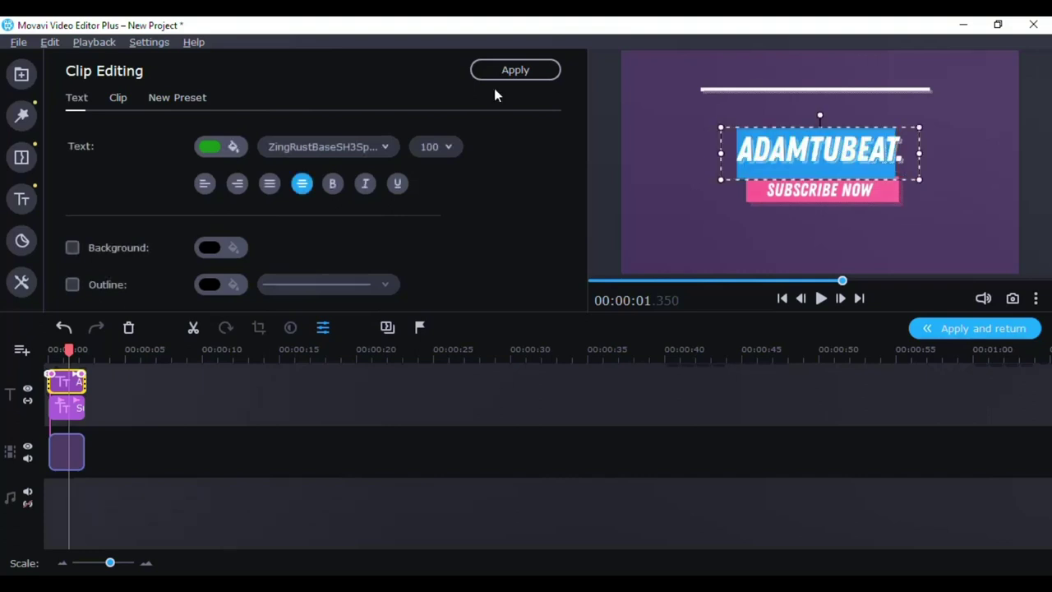
{"action": "left_click", "coordinate": [341, 188]}
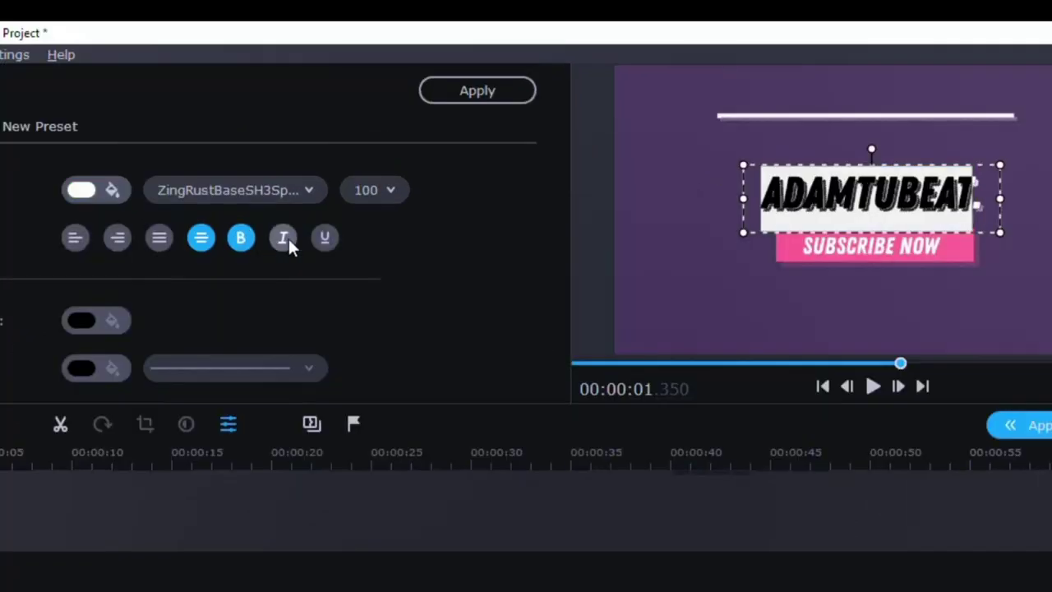
{"action": "left_click", "coordinate": [285, 240]}
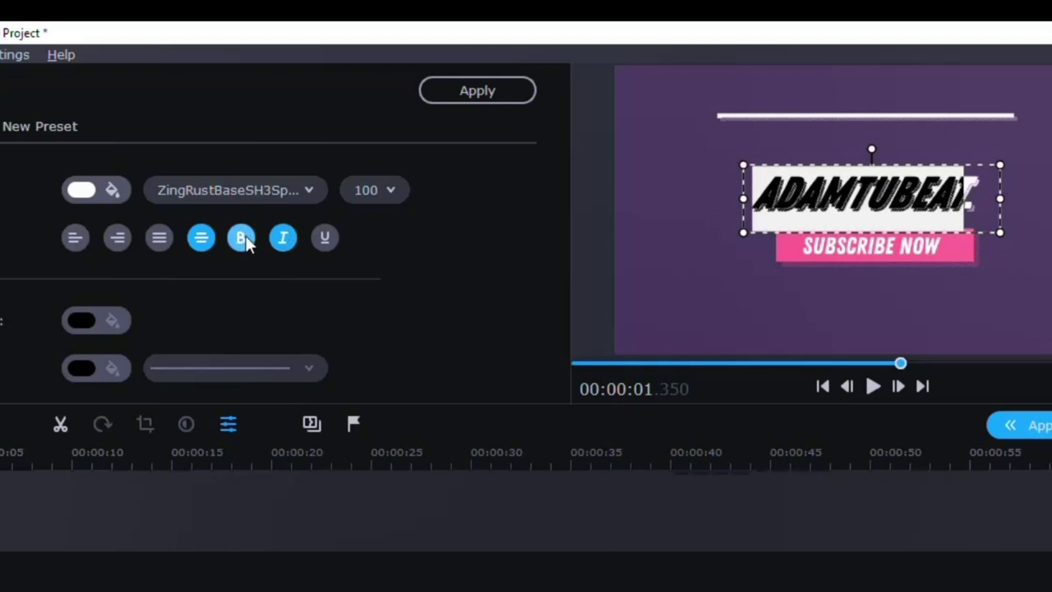
- Try the Nautilus Pompilius font on the main title, browse other fonts, and change it to Bodoni MT
{"action": "left_click", "coordinate": [281, 185]}
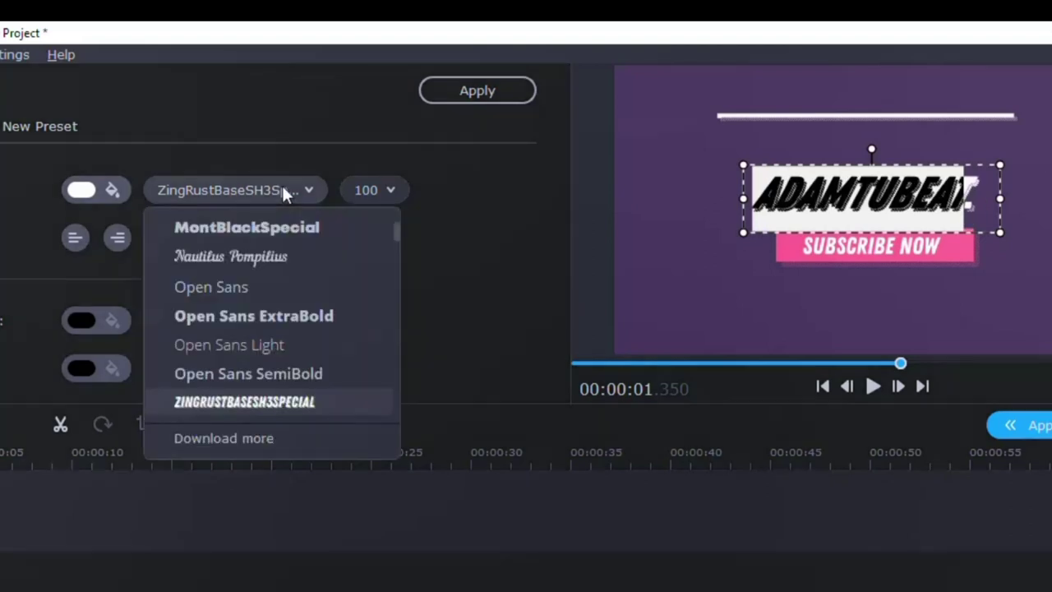
{"action": "left_click", "coordinate": [271, 256]}
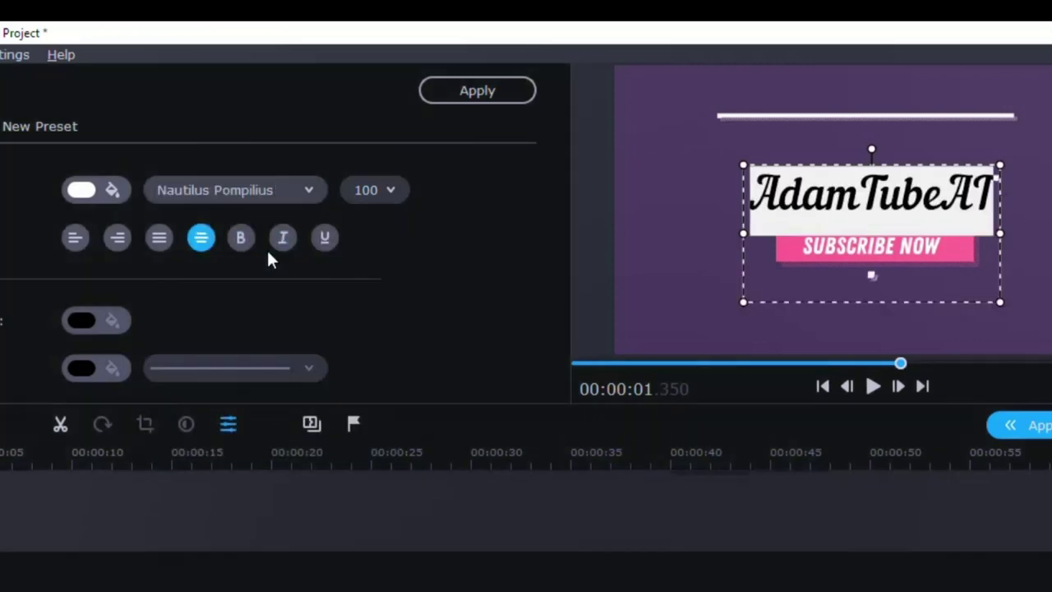
{"action": "left_click", "coordinate": [302, 189]}
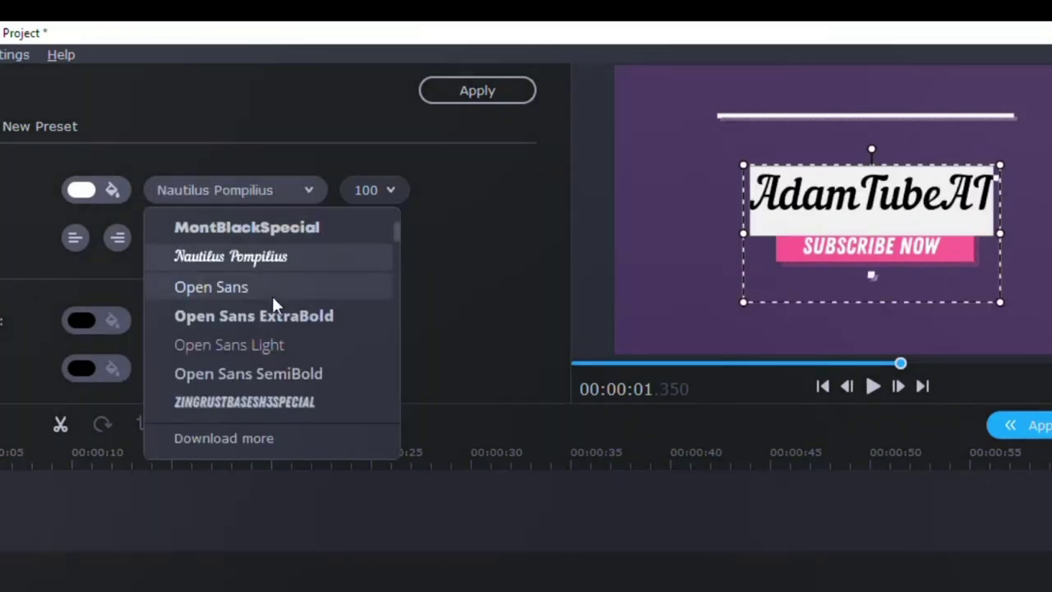
{"action": "scroll", "coordinate": [269, 320], "scroll_direction": "up", "scroll_amount": 15}
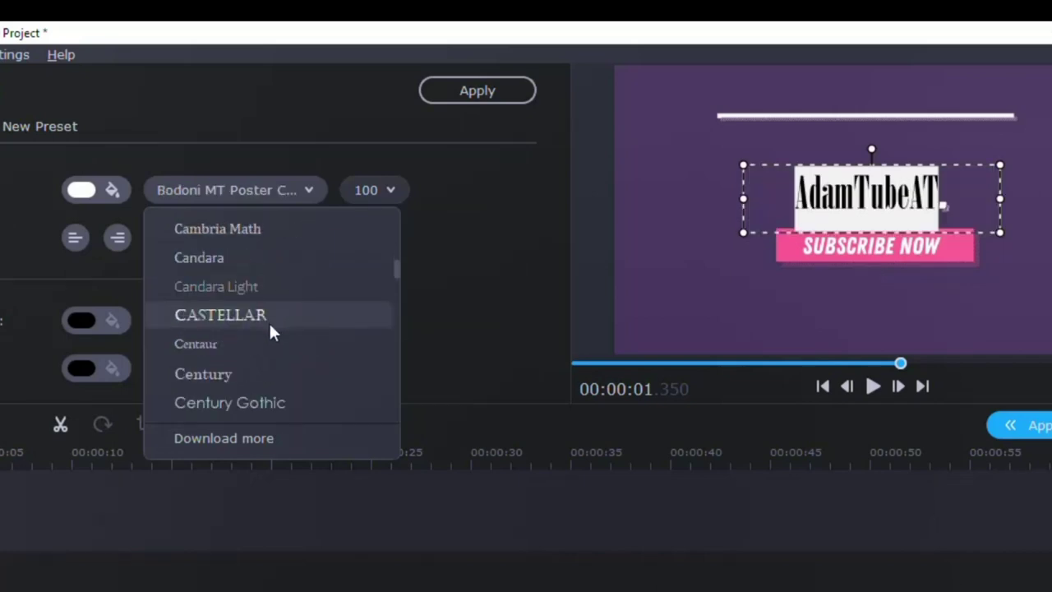
{"action": "scroll", "coordinate": [269, 320], "scroll_direction": "down", "scroll_amount": 8}
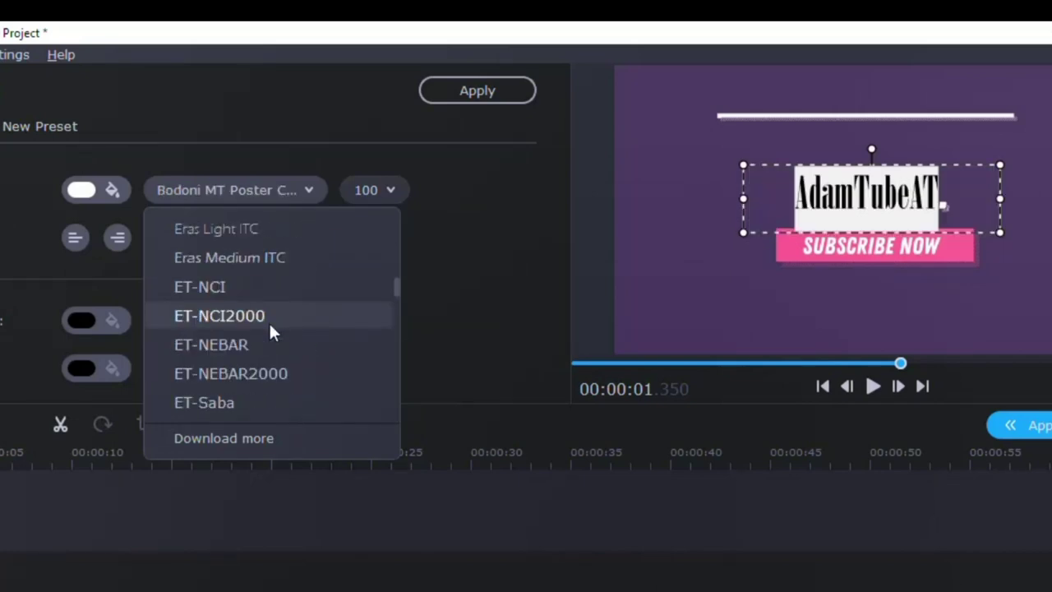
{"action": "scroll", "coordinate": [269, 321], "scroll_direction": "down", "scroll_amount": 3}
{"action": "scroll", "coordinate": [269, 321], "scroll_direction": "down", "scroll_amount": 3}
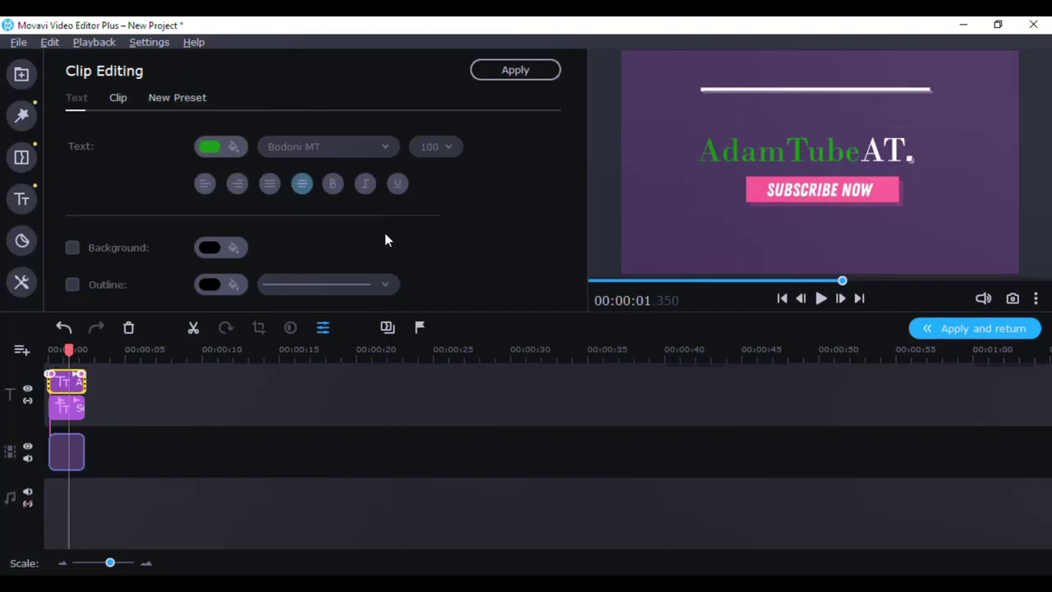
- Recolor the slogan text SUBSCRIBE NOW red and play back the intro to check it
{"action": "left_click", "coordinate": [70, 411]}
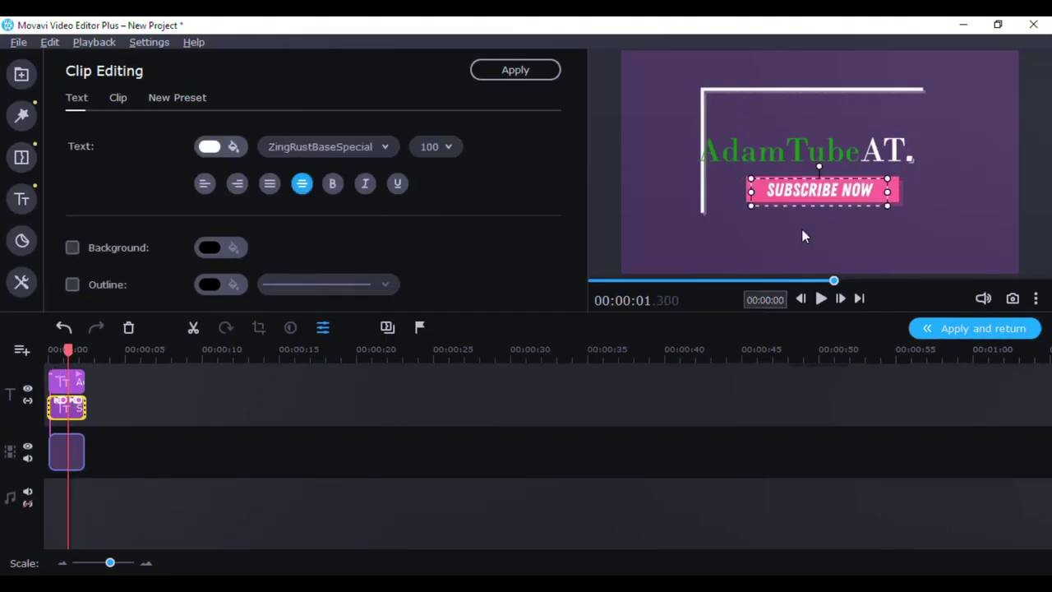
{"action": "double_click", "coordinate": [771, 192]}
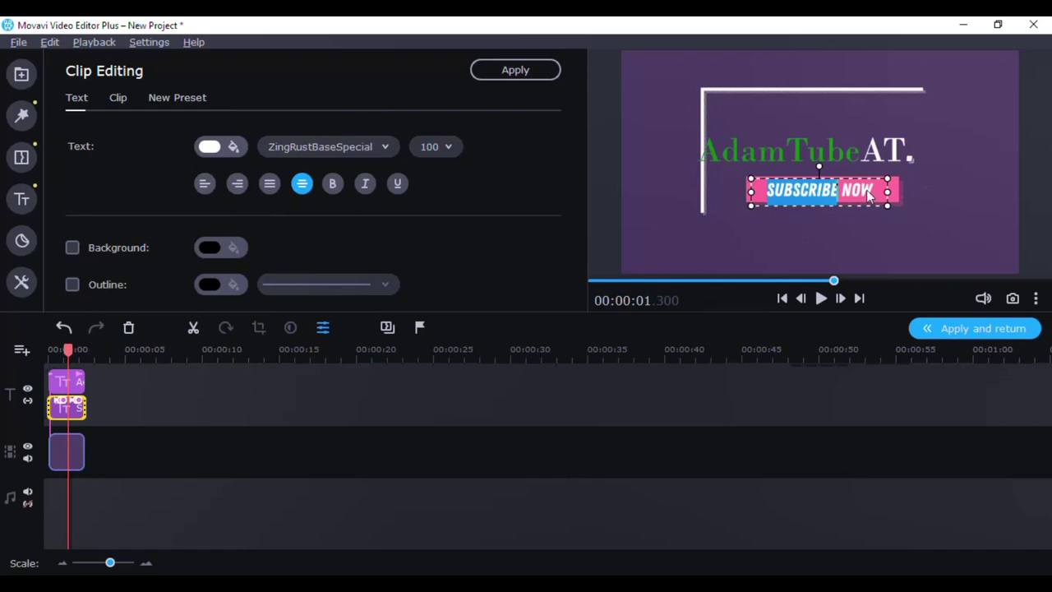
{"action": "left_click_drag", "start_coordinate": [876, 197], "coordinate": [767, 187]}
{"action": "left_click", "coordinate": [233, 146]}
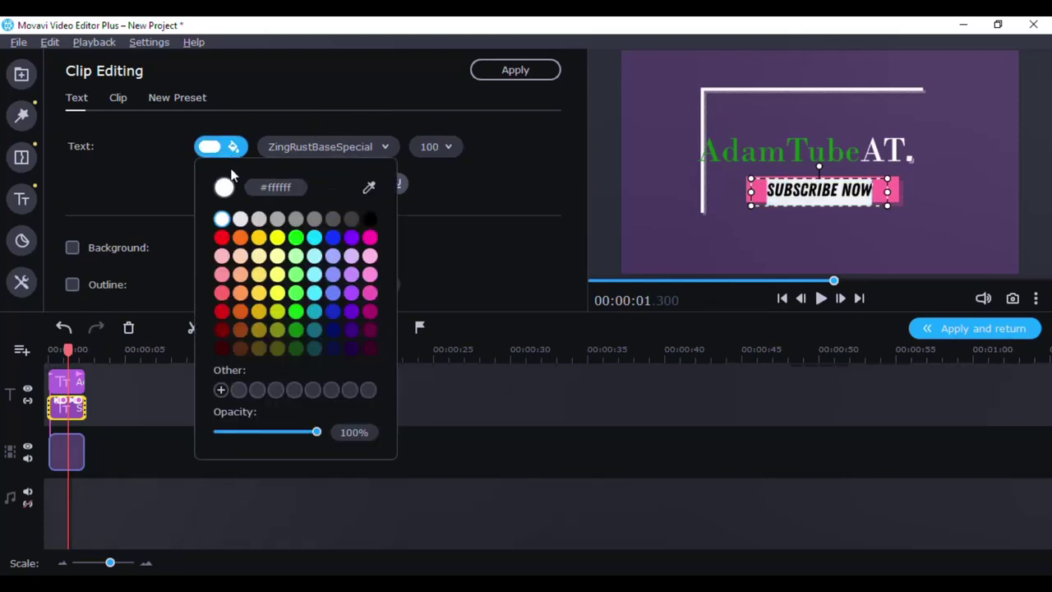
{"action": "left_click", "coordinate": [222, 239]}
{"action": "left_click", "coordinate": [745, 243]}
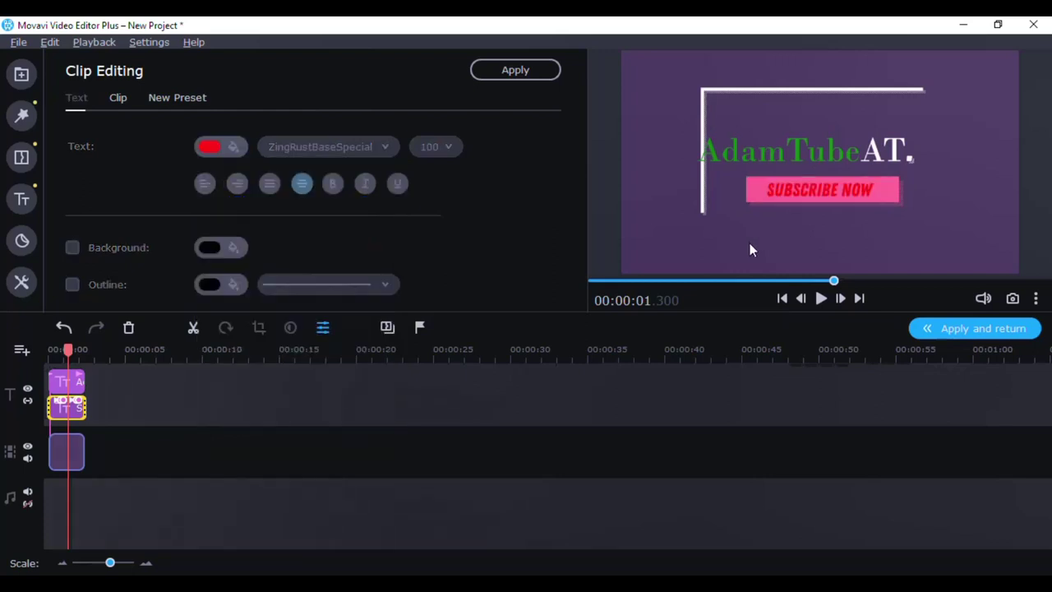
{"action": "left_click", "coordinate": [820, 299]}
{"action": "left_click", "coordinate": [821, 299]}
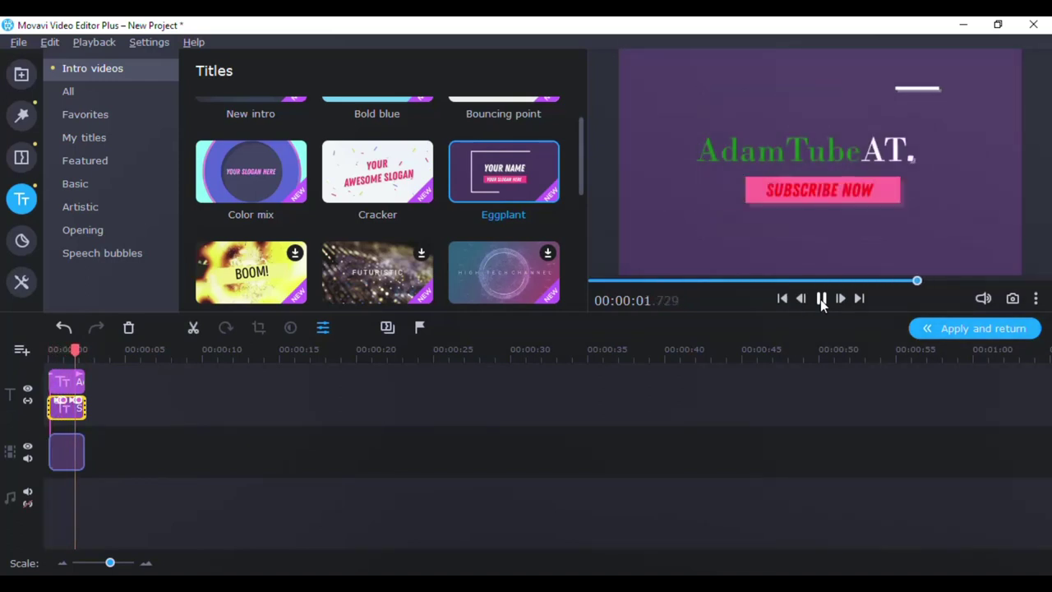
- Recolor only the "AdamTube" part of the main title bright green
{"action": "double_click", "coordinate": [71, 383]}
{"action": "double_click", "coordinate": [707, 152]}
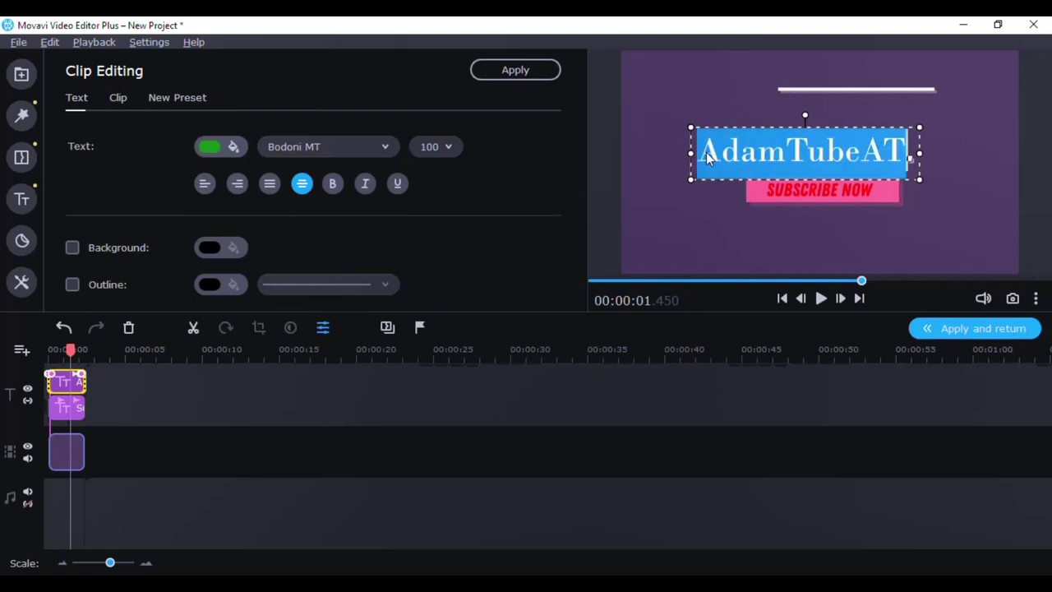
{"action": "left_click_drag", "start_coordinate": [860, 152], "coordinate": [697, 152]}
{"action": "left_click", "coordinate": [227, 149]}
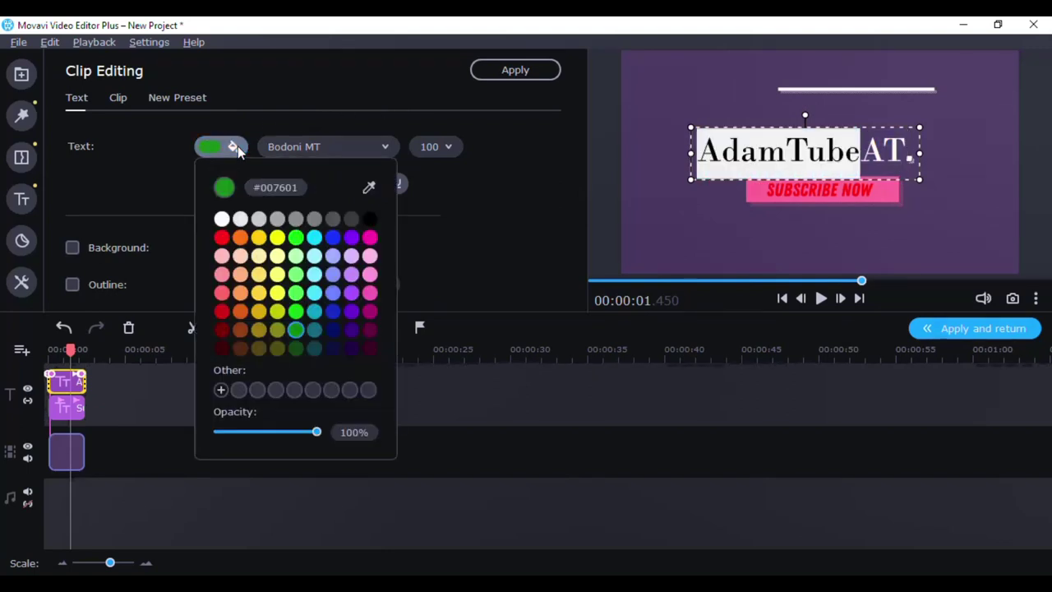
{"action": "left_click", "coordinate": [289, 235]}
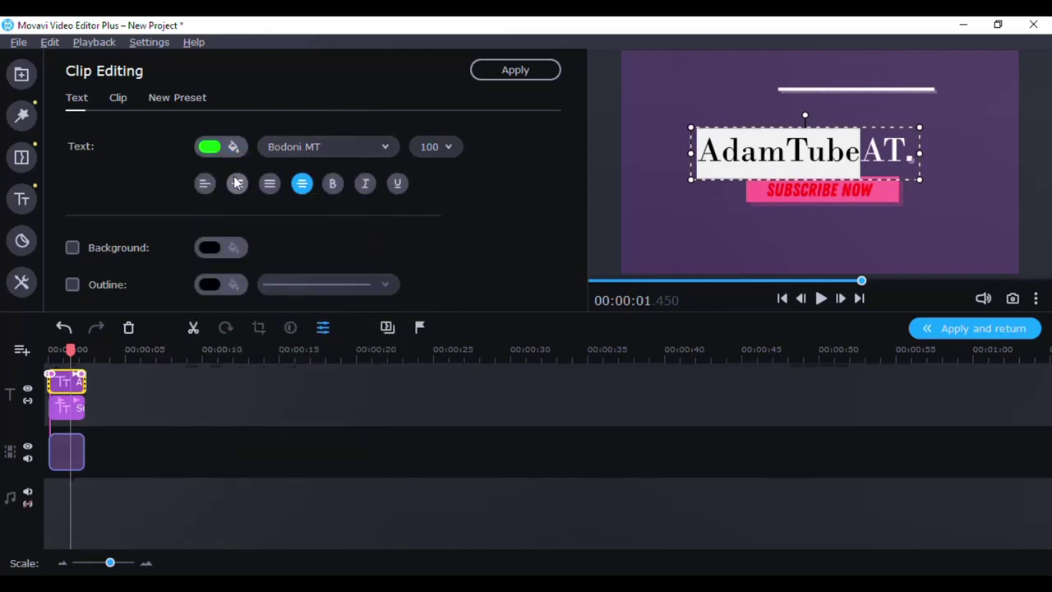
- Try a background behind the main title, remove it, and enable a text outline with a thicker line instead
{"action": "left_click", "coordinate": [85, 247]}
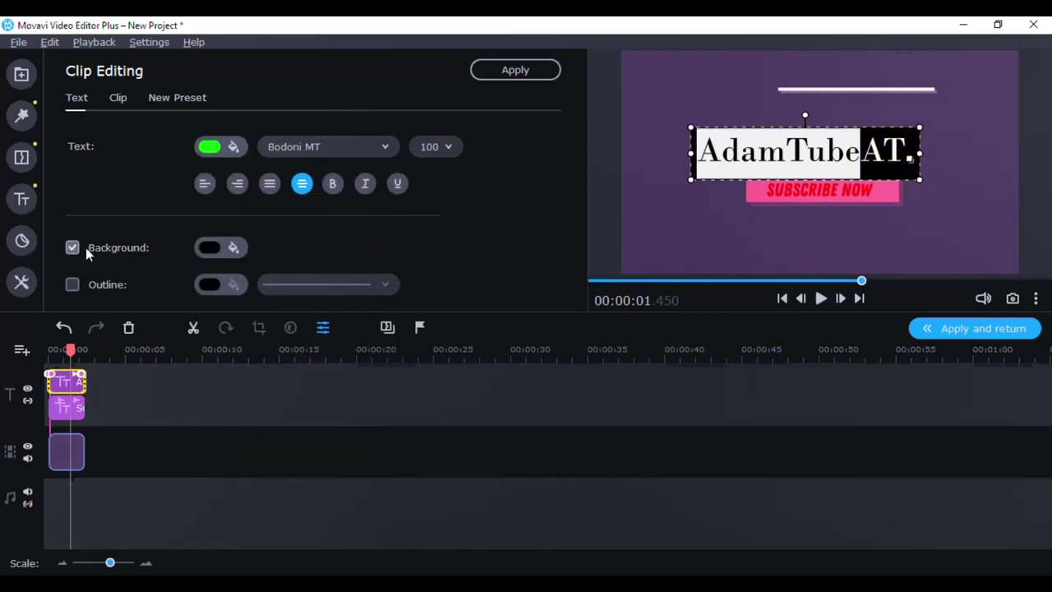
{"action": "left_click", "coordinate": [85, 246]}
{"action": "left_click", "coordinate": [75, 283]}
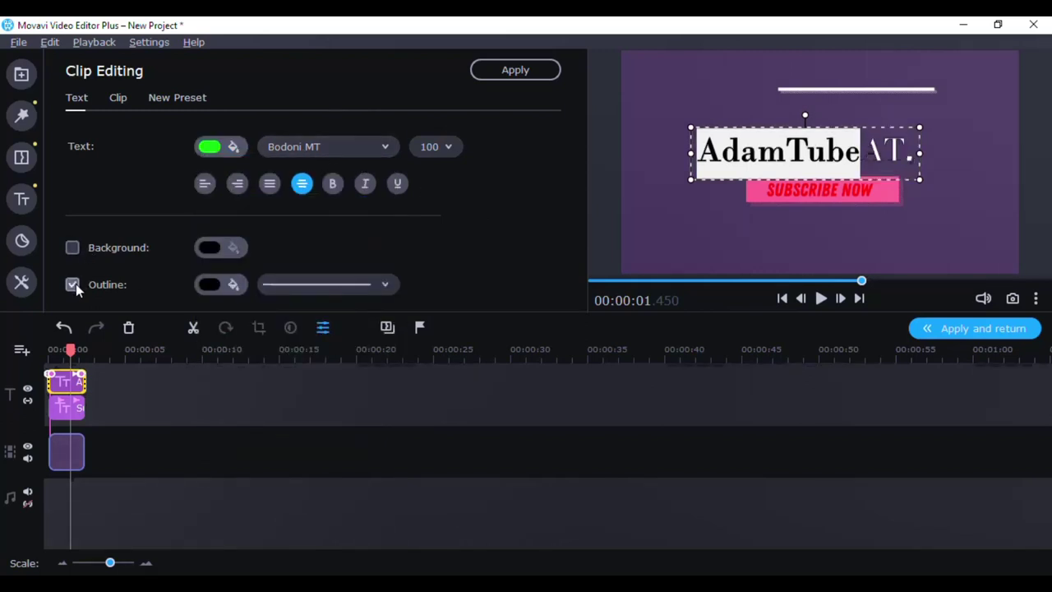
{"action": "left_click", "coordinate": [388, 284]}
{"action": "left_click", "coordinate": [347, 367]}
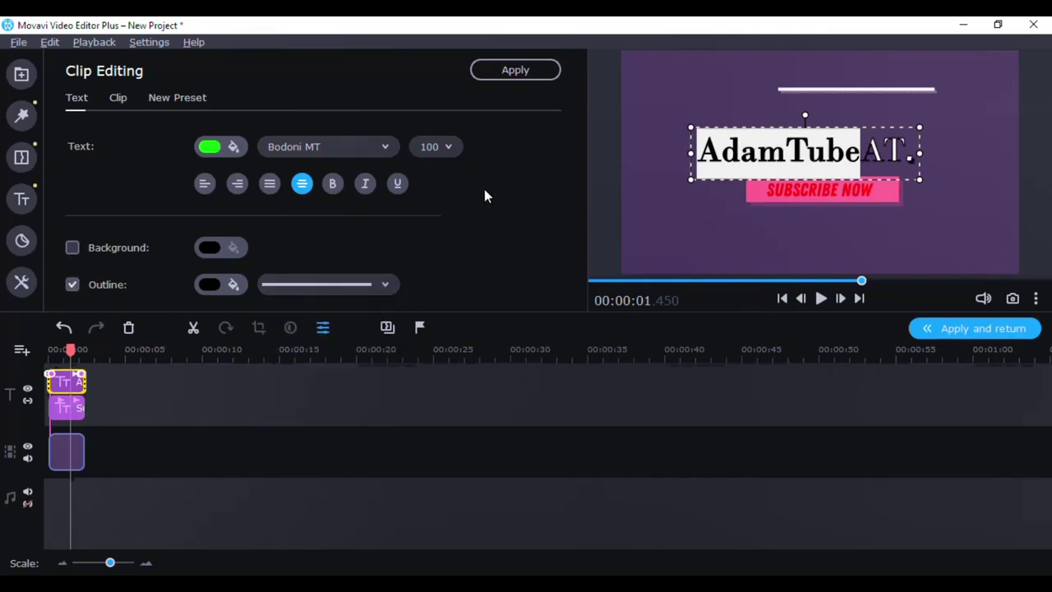
- Make the whole main title AdamTubeAT bold
{"action": "left_click", "coordinate": [333, 183]}
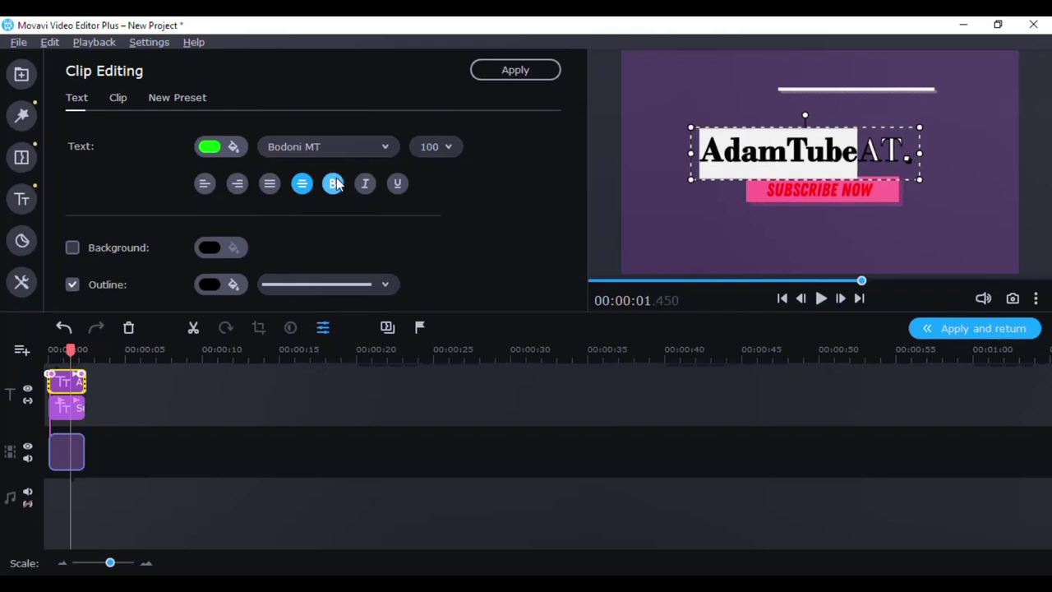
{"action": "left_click", "coordinate": [336, 184]}
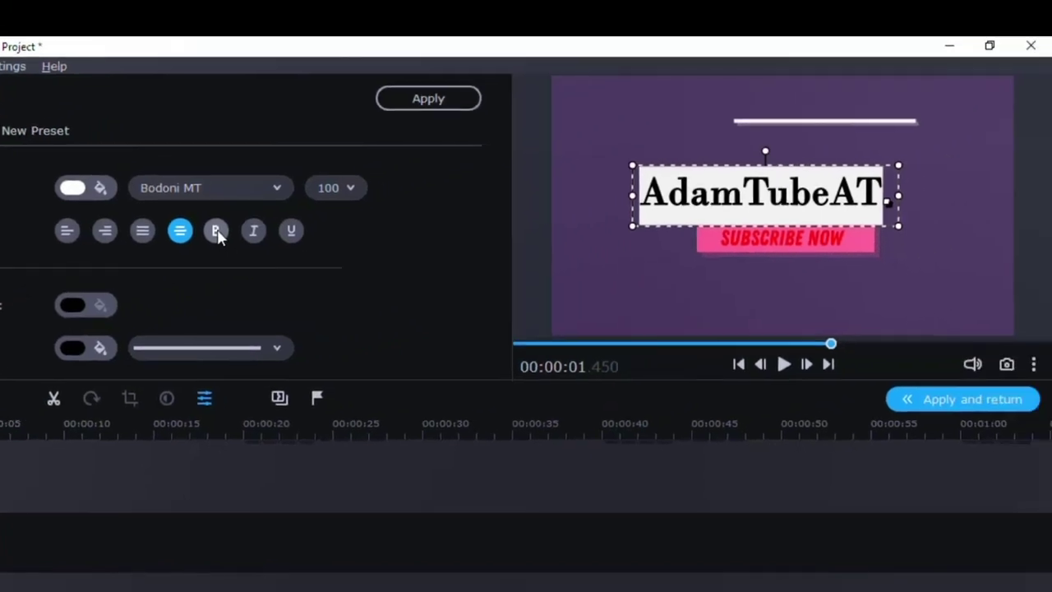
{"action": "left_click", "coordinate": [338, 187]}
- Try font size 72 on the main title and set it back to 100
{"action": "left_click", "coordinate": [341, 188]}
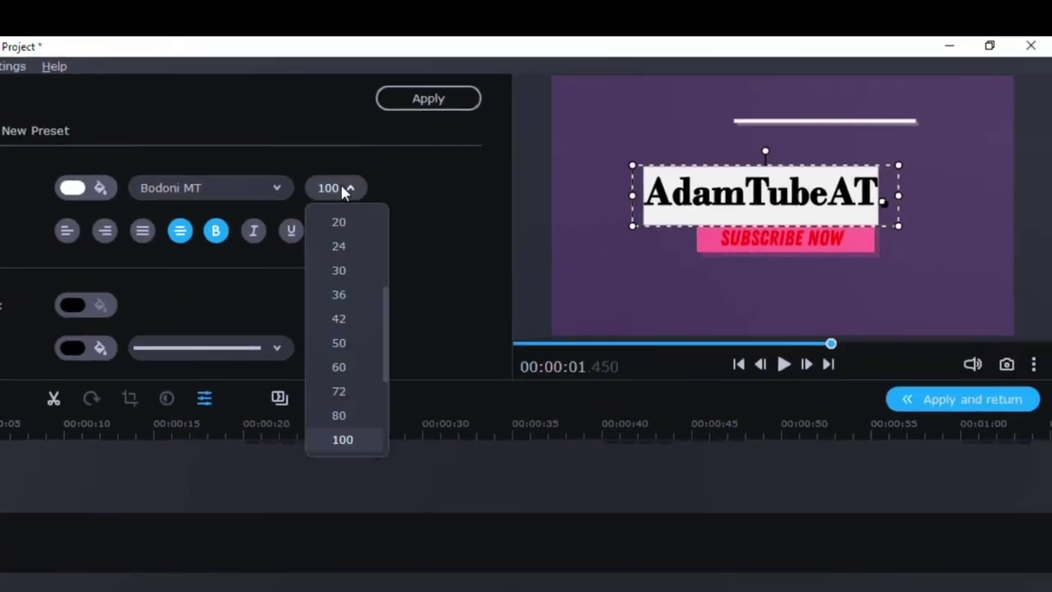
{"action": "left_click", "coordinate": [344, 391]}
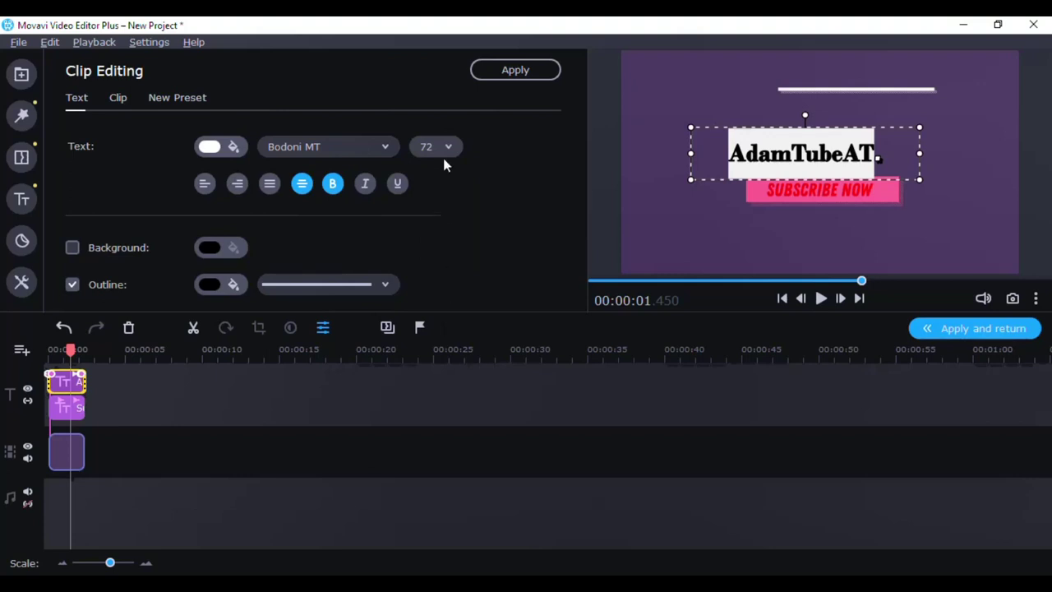
{"action": "left_click", "coordinate": [436, 146]}
{"action": "scroll", "coordinate": [437, 301], "scroll_direction": "down", "scroll_amount": 3}
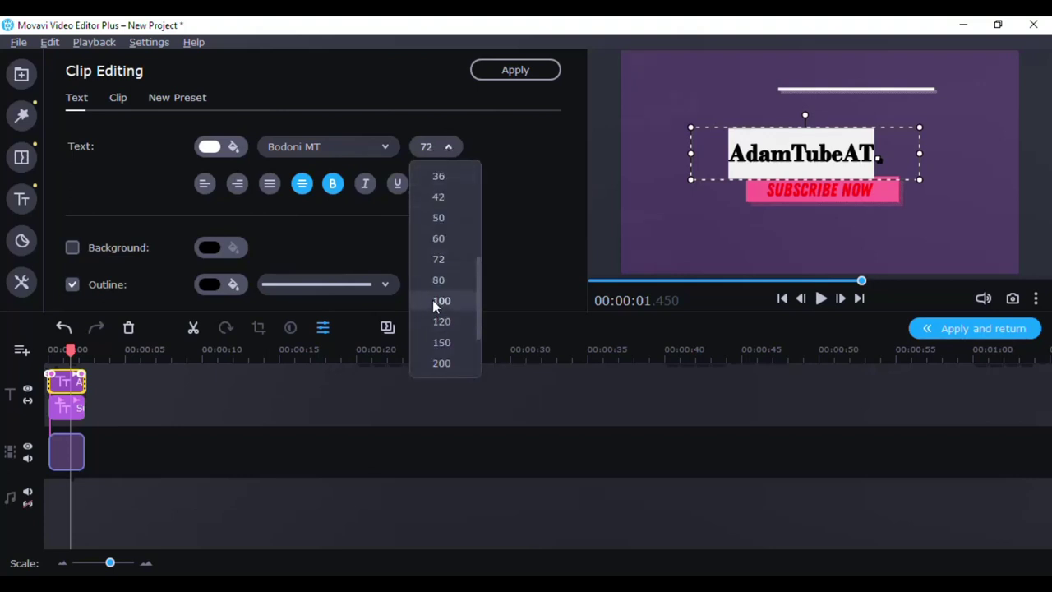
{"action": "left_click", "coordinate": [436, 306]}
- Change the main title's outline color to pink and play back the intro
{"action": "left_click", "coordinate": [222, 285]}
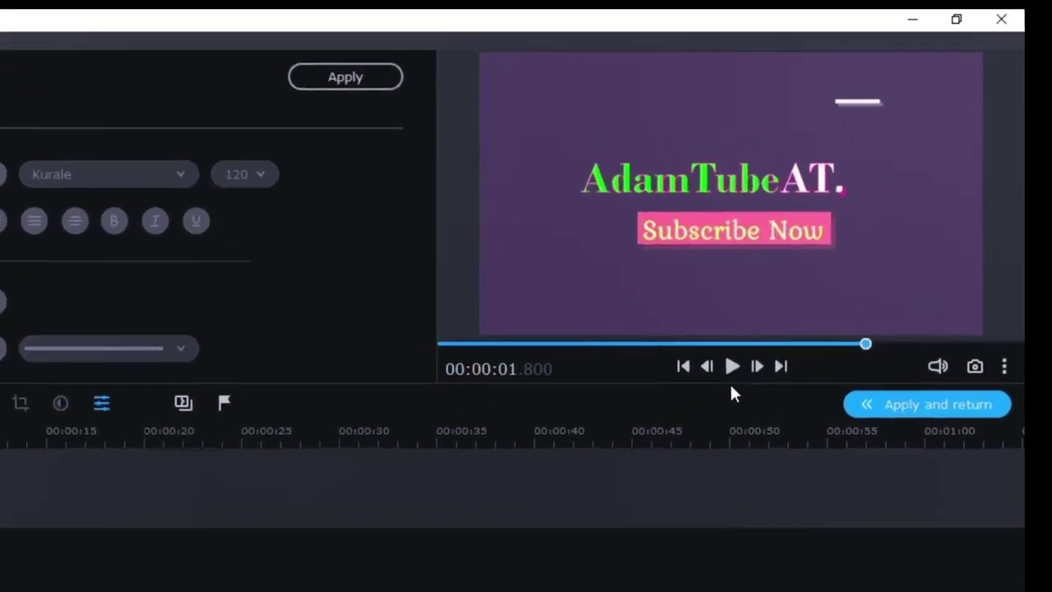
{"action": "left_click", "coordinate": [732, 366]}
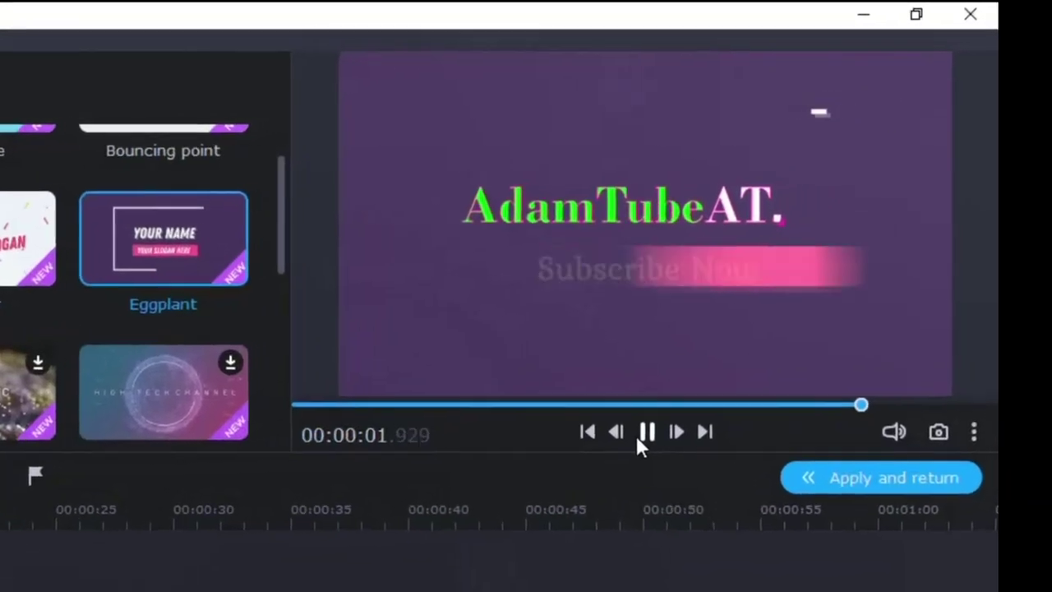
{"action": "left_click", "coordinate": [639, 431]}
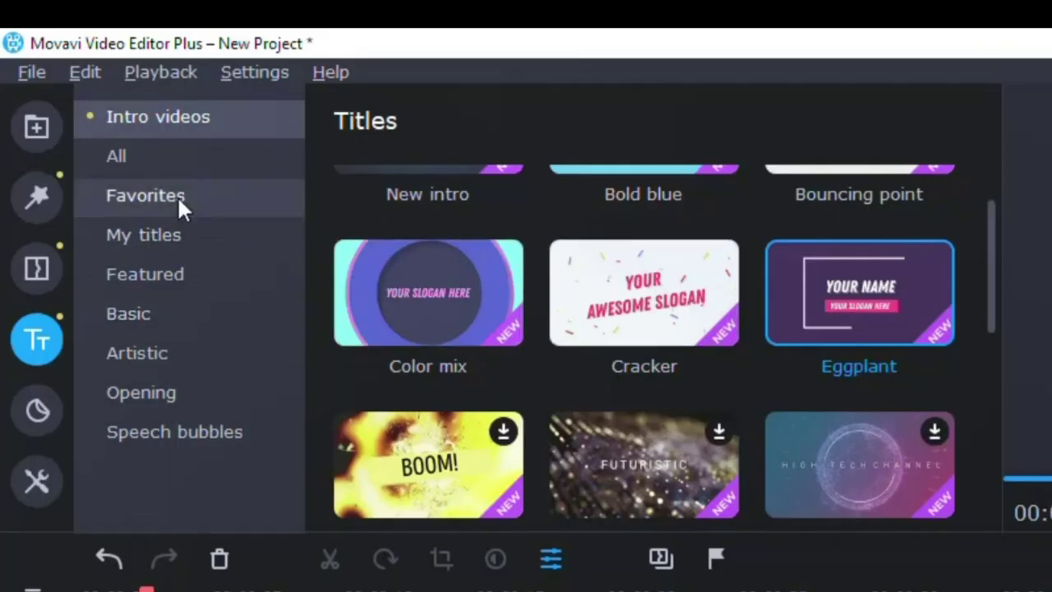
- Add the Rebel track from the built-in music library to the start of the audio track
{"action": "left_click", "coordinate": [50, 133]}
{"action": "left_click", "coordinate": [150, 232]}
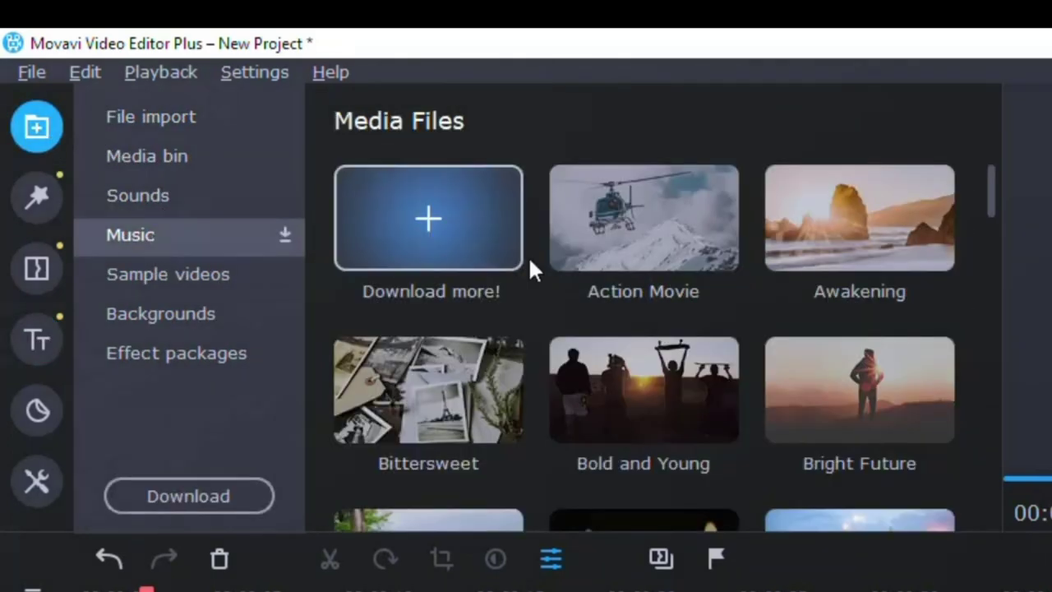
{"action": "scroll", "coordinate": [671, 339], "scroll_direction": "down", "scroll_amount": 2}
{"action": "scroll", "coordinate": [671, 339], "scroll_direction": "down", "scroll_amount": 4}
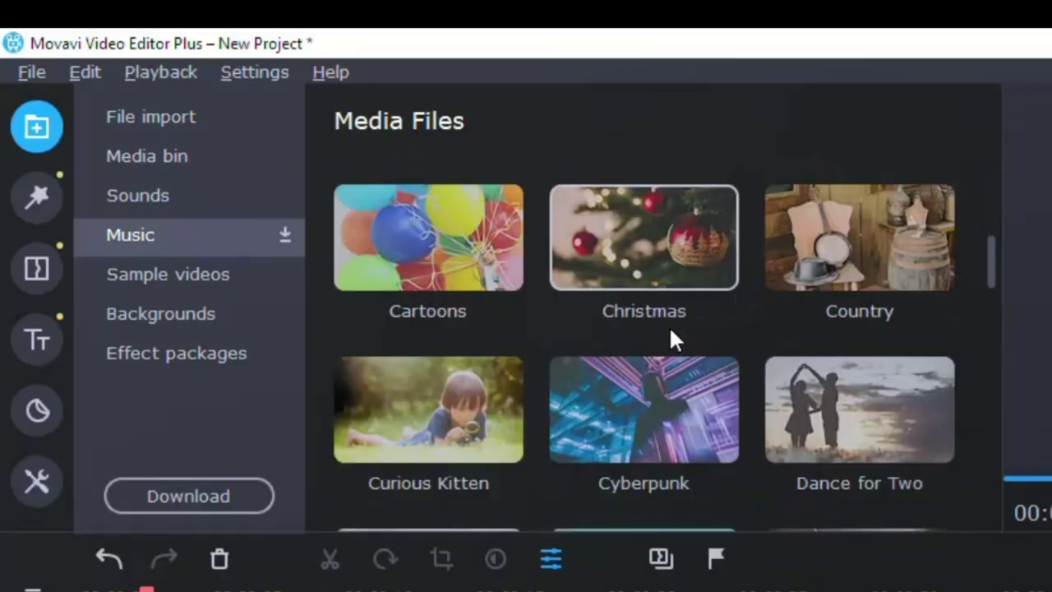
{"action": "scroll", "coordinate": [670, 335], "scroll_direction": "down", "scroll_amount": 2}
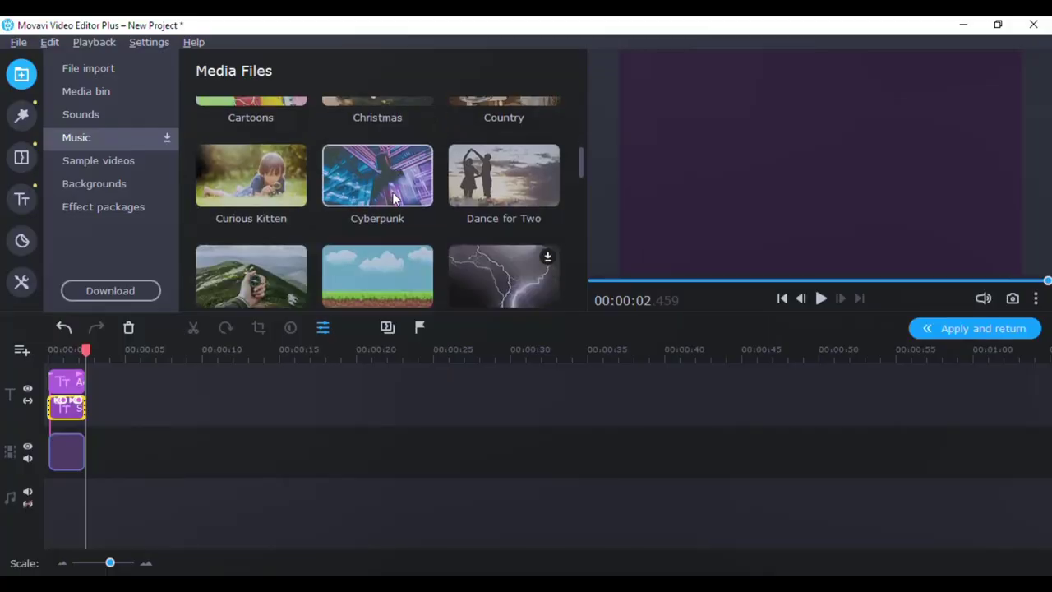
{"action": "scroll", "coordinate": [395, 197], "scroll_direction": "down", "scroll_amount": 5}
{"action": "left_click_drag", "start_coordinate": [251, 201], "coordinate": [46, 494]}
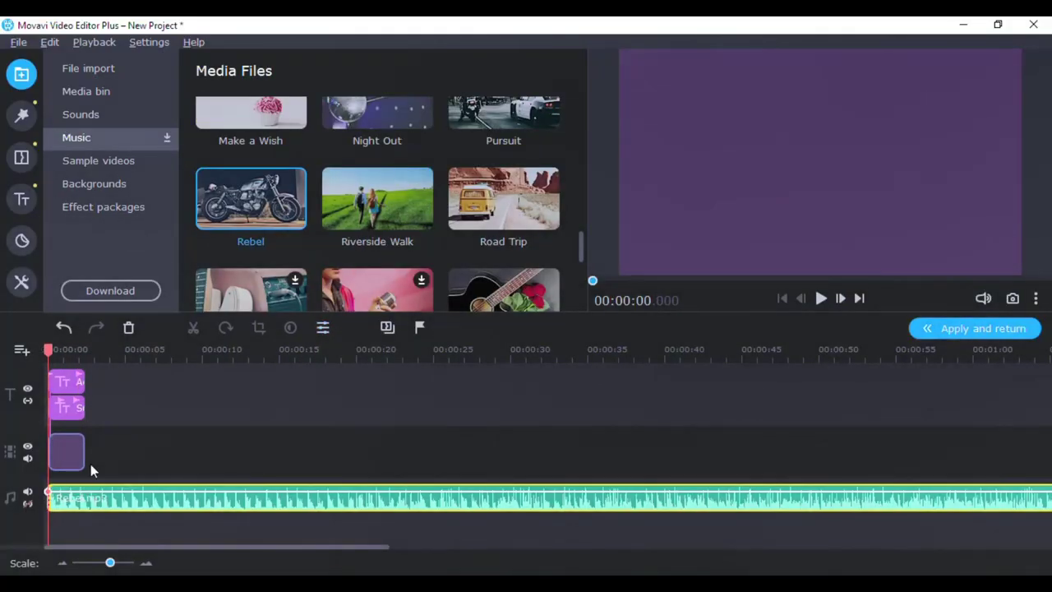
- Split the Rebel music clip near the end of the intro at 00:00:02.283 and delete the part after the cut
{"action": "key", "text": "space"}
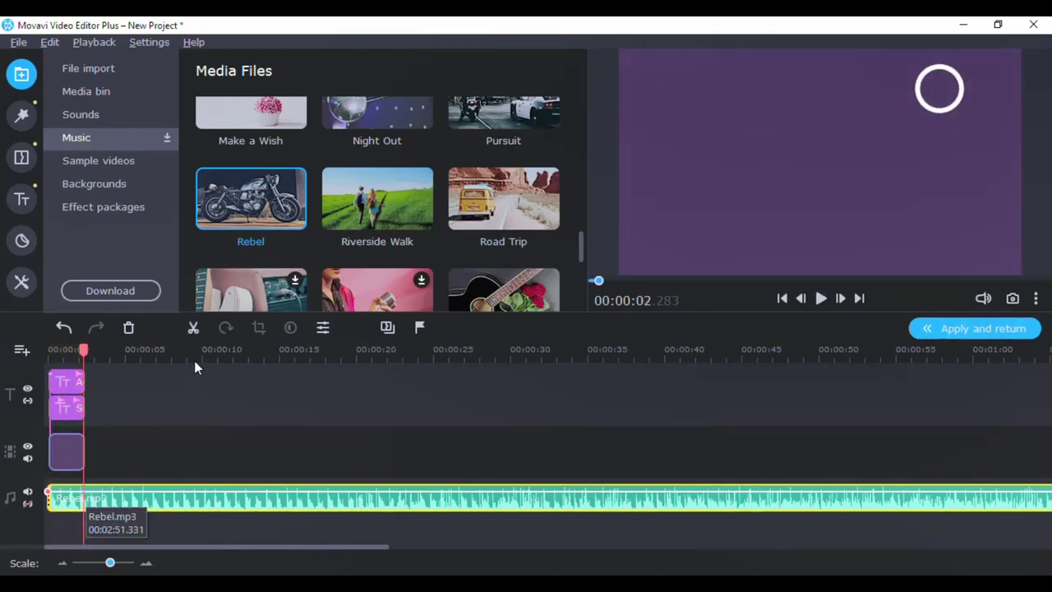
{"action": "left_click", "coordinate": [194, 328]}
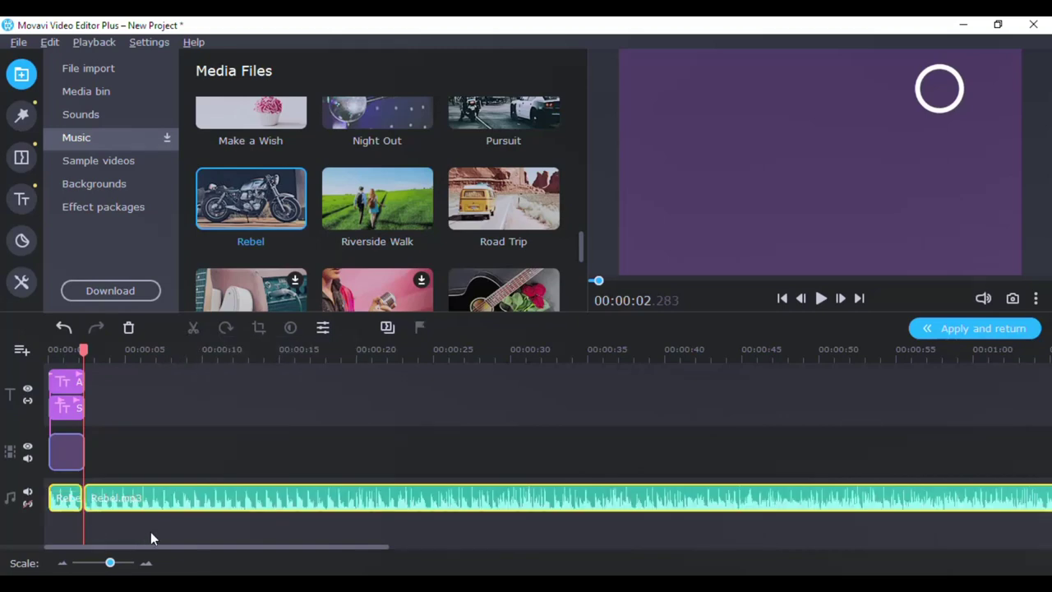
{"action": "left_click", "coordinate": [174, 497]}
{"action": "key", "text": "Delete"}
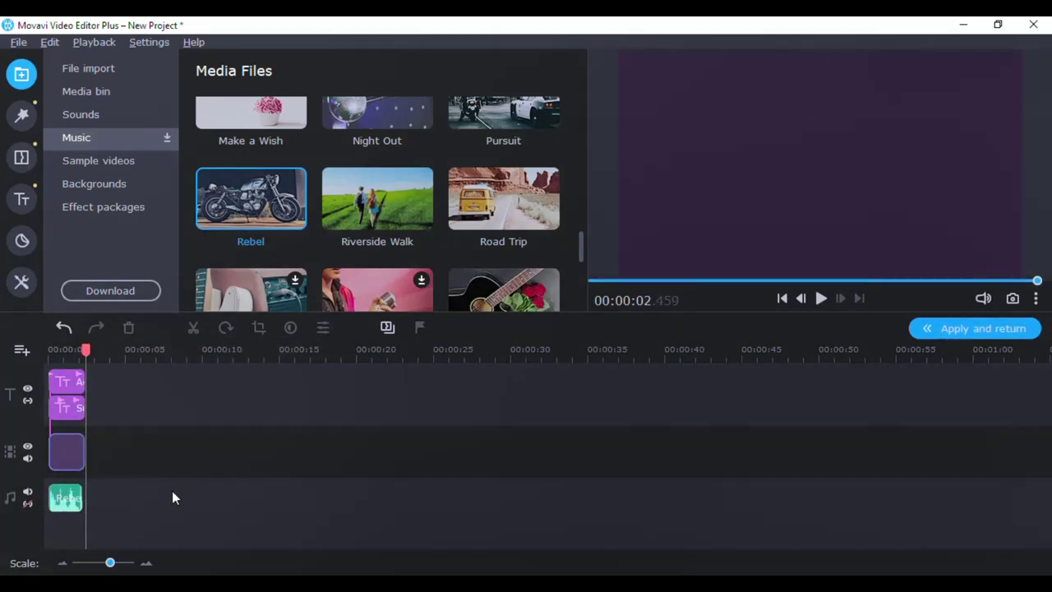
- Select the Rebel music clip and adjust the fade-in at its start
{"action": "left_click", "coordinate": [72, 499]}
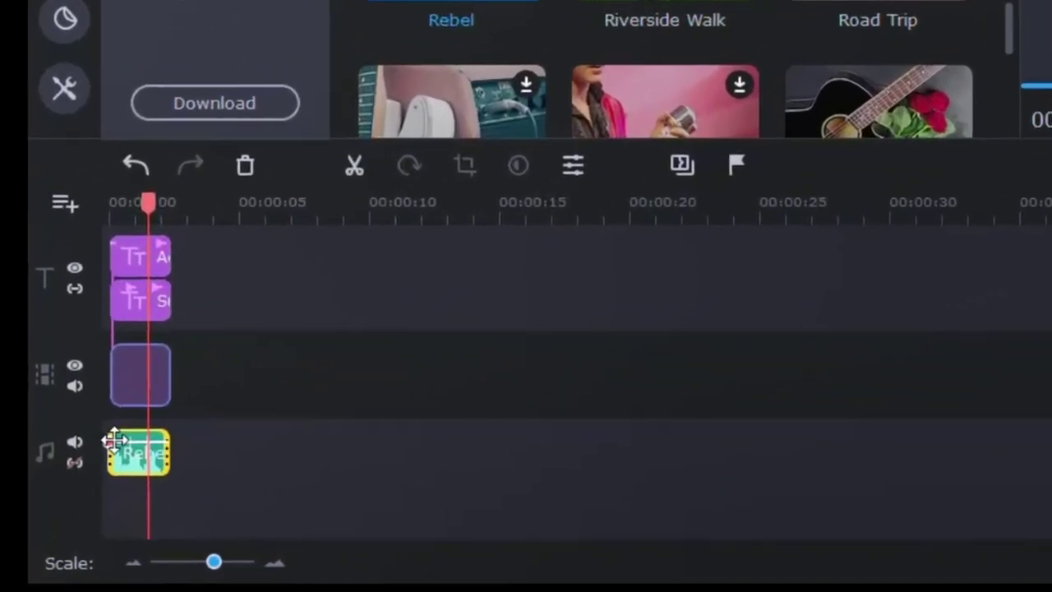
{"action": "left_click_drag", "start_coordinate": [113, 441], "coordinate": [119, 453]}
{"action": "left_click_drag", "start_coordinate": [195, 401], "coordinate": [197, 402]}
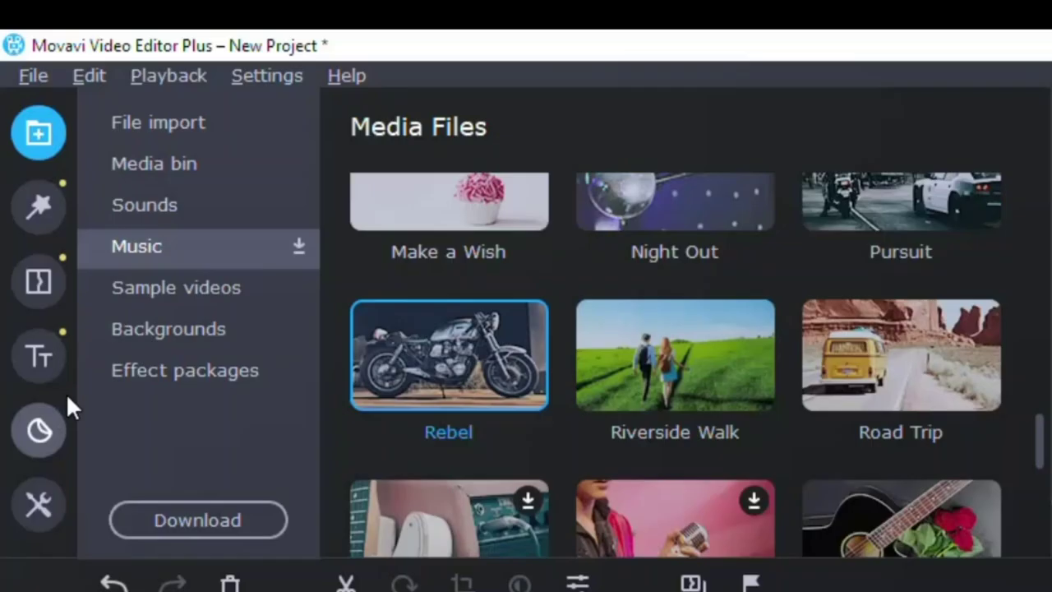
- Add the basic Fly in title after the intro with the text "Welcome" and color the text blue
{"action": "left_click", "coordinate": [35, 353]}
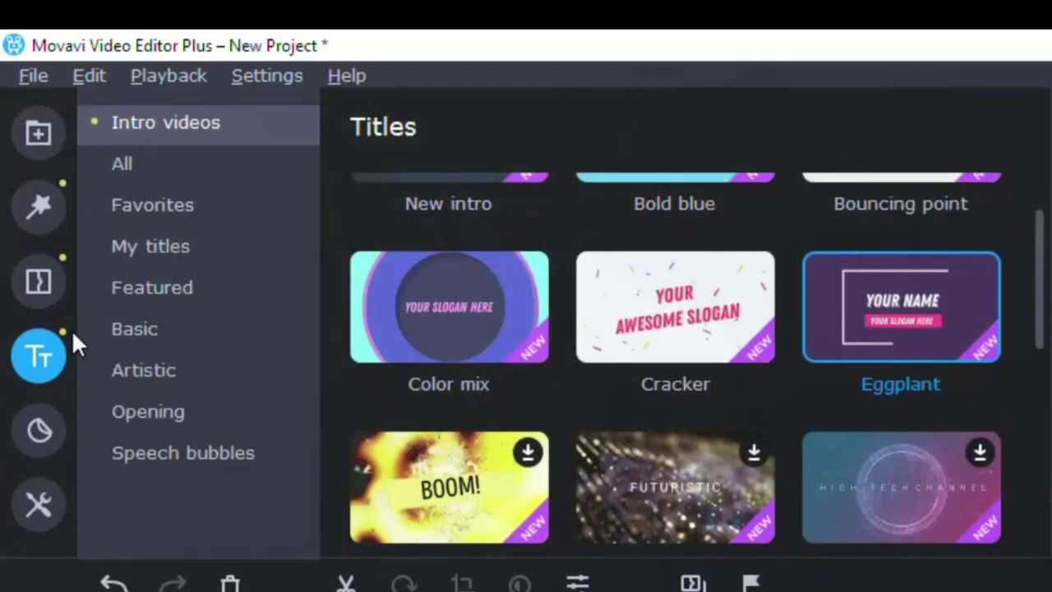
{"action": "scroll", "coordinate": [693, 284], "scroll_direction": "down", "scroll_amount": 10}
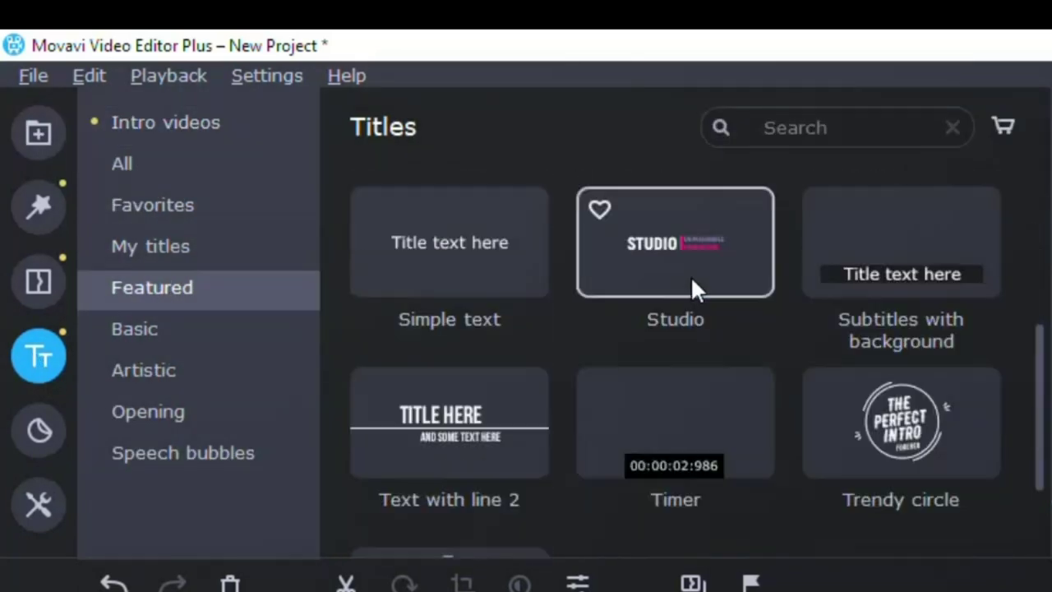
{"action": "scroll", "coordinate": [693, 289], "scroll_direction": "down", "scroll_amount": 2}
{"action": "left_click", "coordinate": [147, 327]}
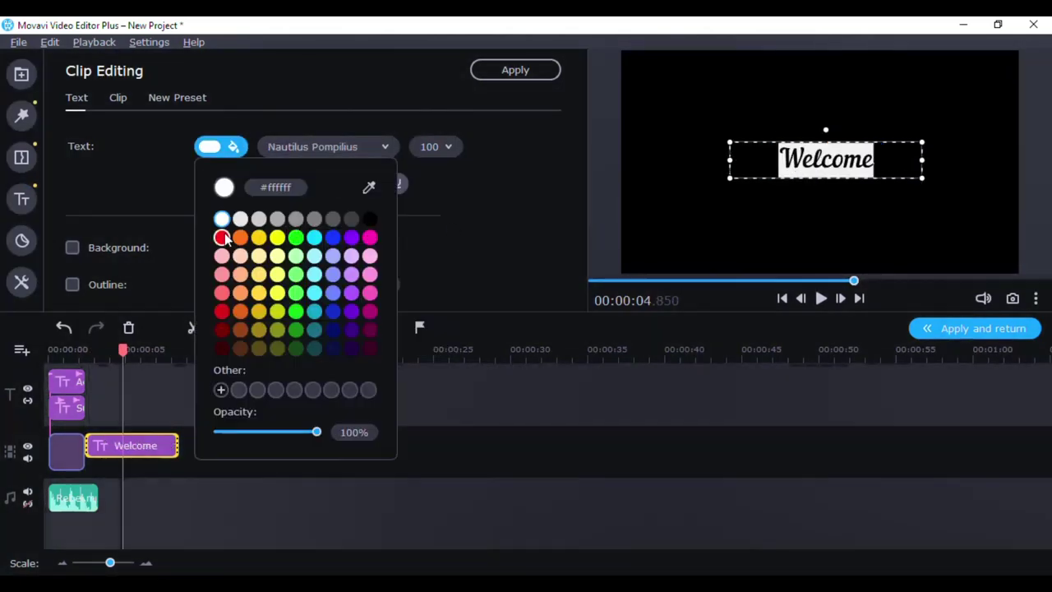
{"action": "left_click", "coordinate": [333, 238]}
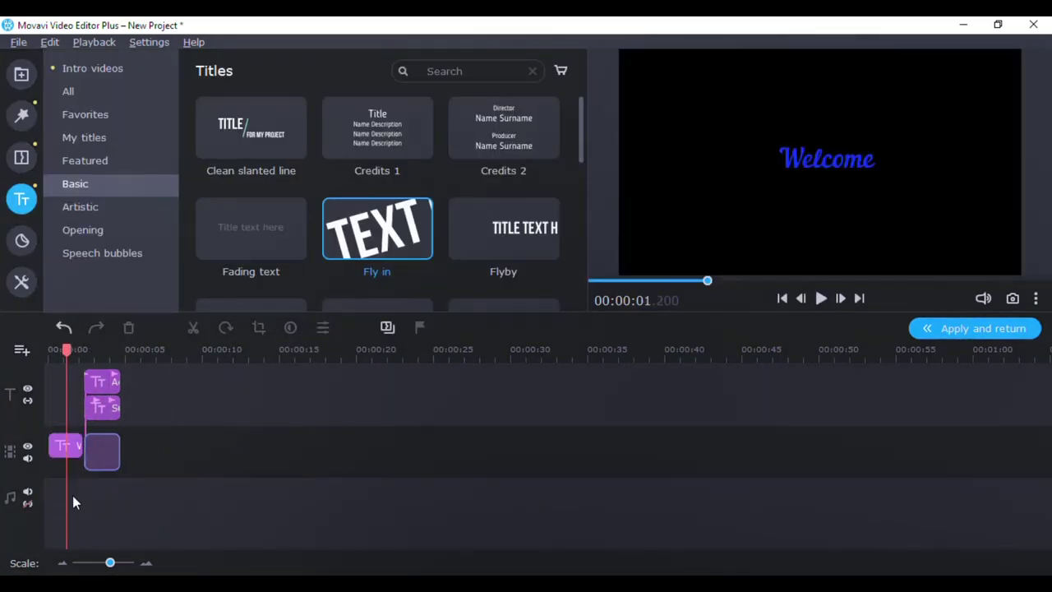
- Add the Rhombus title from the artistic titles to the end of the video track and open it for editing
{"action": "left_click", "coordinate": [80, 206]}
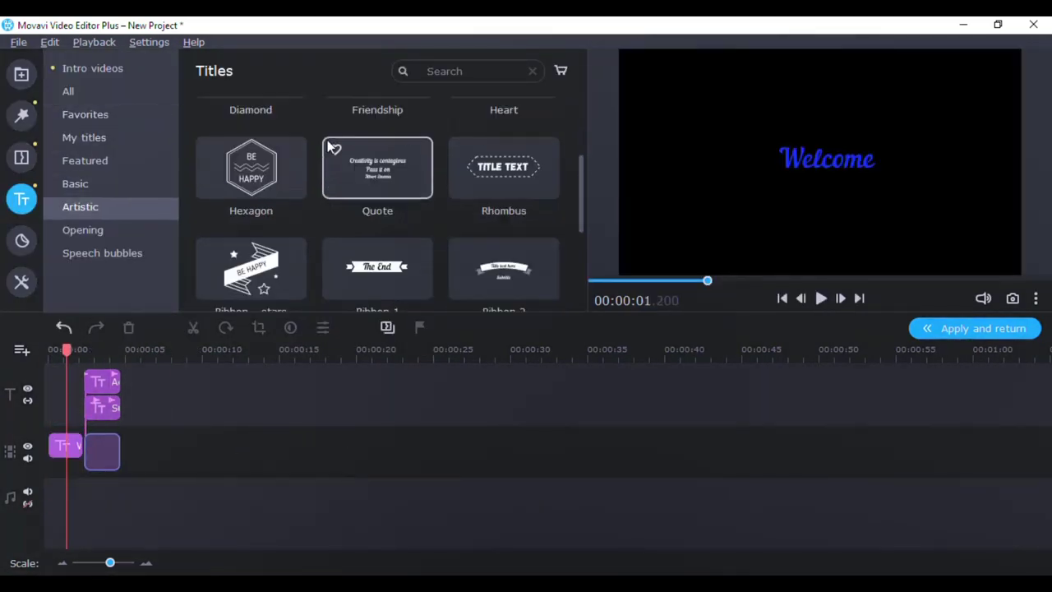
{"action": "left_click", "coordinate": [533, 182]}
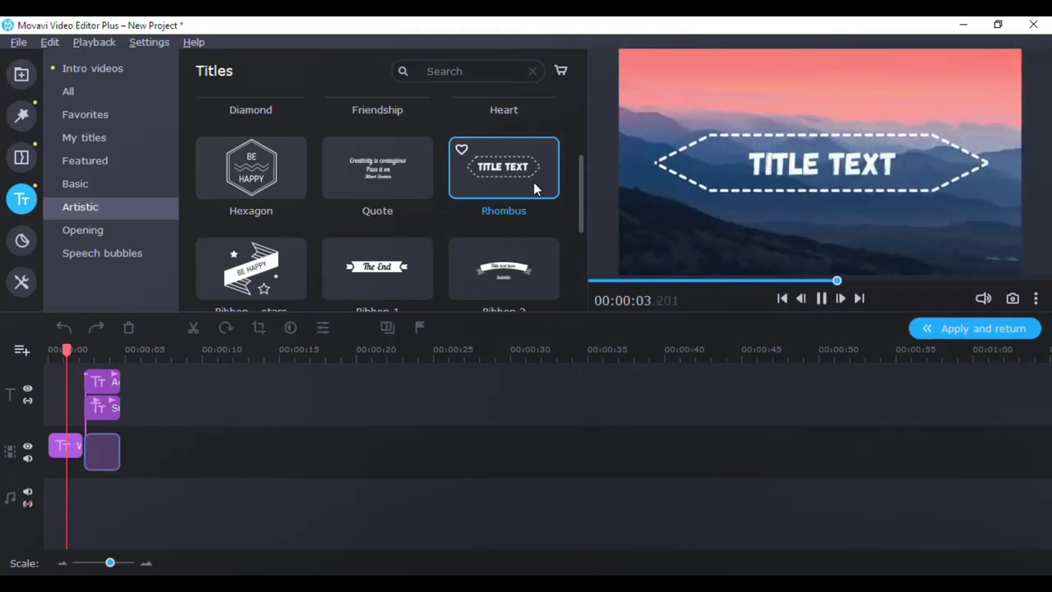
{"action": "left_click_drag", "start_coordinate": [533, 181], "coordinate": [149, 436]}
{"action": "double_click", "coordinate": [148, 436]}
{"action": "left_click", "coordinate": [153, 442]}
- Replace the Rhombus title's placeholder text with "Like it"
{"action": "double_click", "coordinate": [822, 164]}
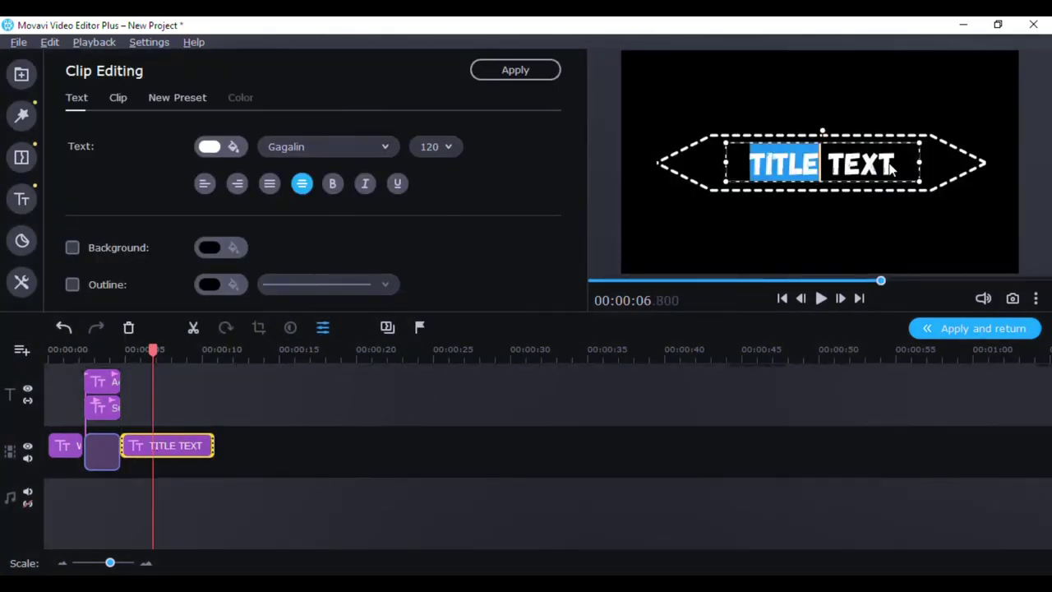
{"action": "type", "text": "Like"}
{"action": "double_click", "coordinate": [822, 163]}
- Choose another font for the "Like it" title and lengthen its clip to end just past the 10-second mark
{"action": "left_click", "coordinate": [233, 146]}
{"action": "left_click", "coordinate": [282, 235]}
{"action": "left_click", "coordinate": [247, 143]}
{"action": "left_click", "coordinate": [382, 144]}
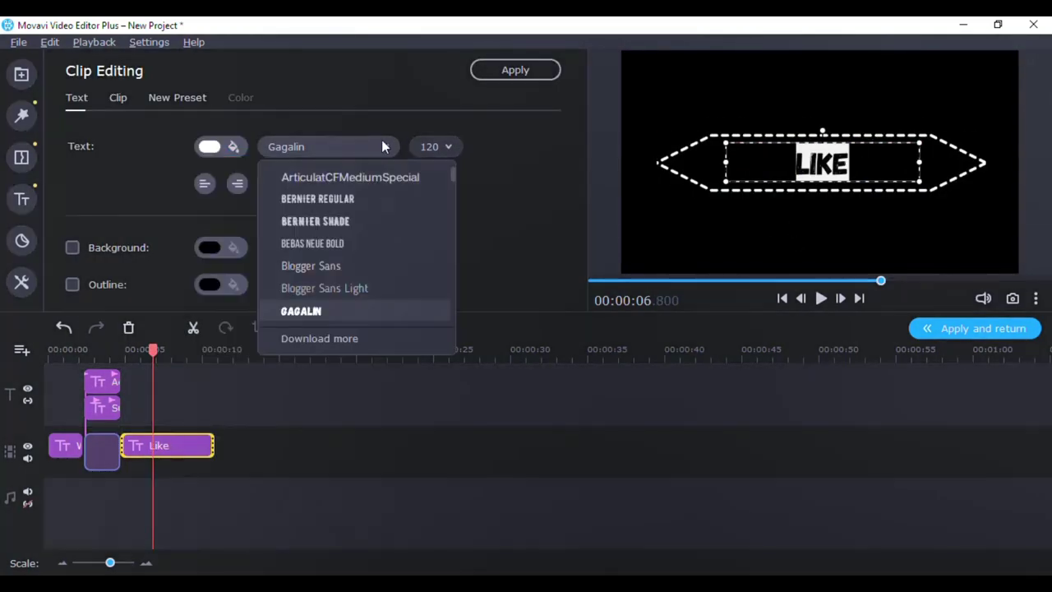
{"action": "scroll", "coordinate": [354, 247], "scroll_direction": "down", "scroll_amount": 5}
{"action": "left_click", "coordinate": [354, 219]}
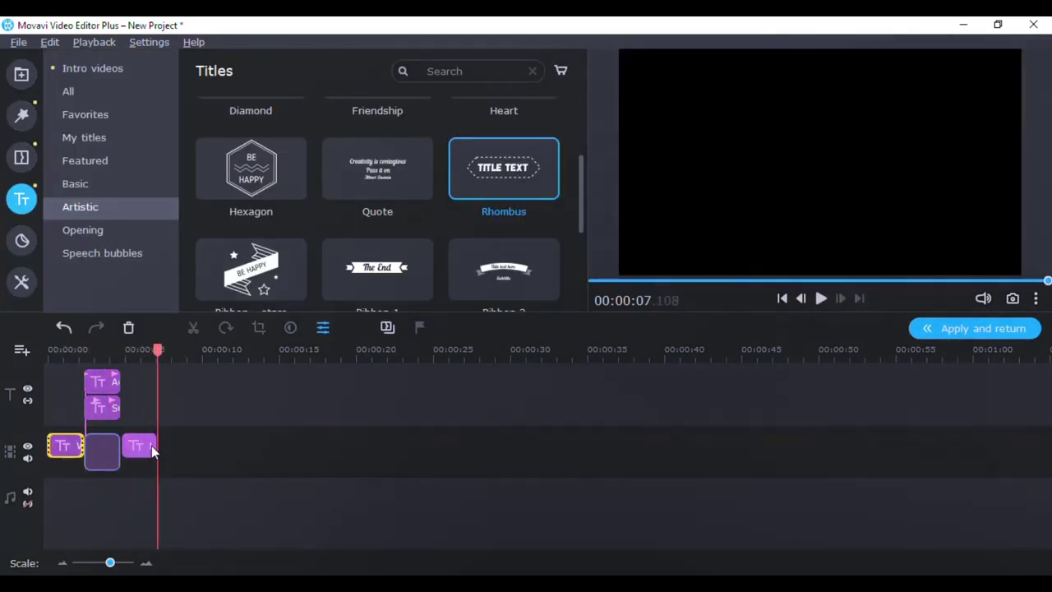
{"action": "left_click_drag", "start_coordinate": [156, 446], "coordinate": [217, 446]}
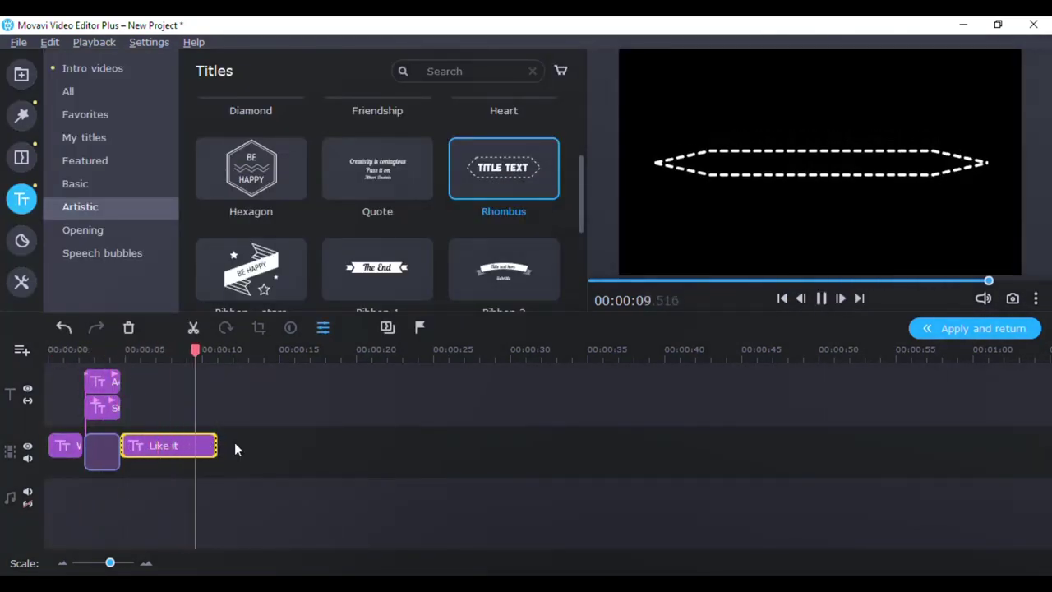
- Insert the artistic crossed-arrows title after the first title and replace its two sample names with "A" and "T"
{"action": "left_click", "coordinate": [380, 185]}
{"action": "scroll", "coordinate": [379, 185], "scroll_direction": "down", "scroll_amount": 3}
{"action": "left_click", "coordinate": [368, 161]}
{"action": "left_click_drag", "start_coordinate": [368, 161], "coordinate": [122, 439]}
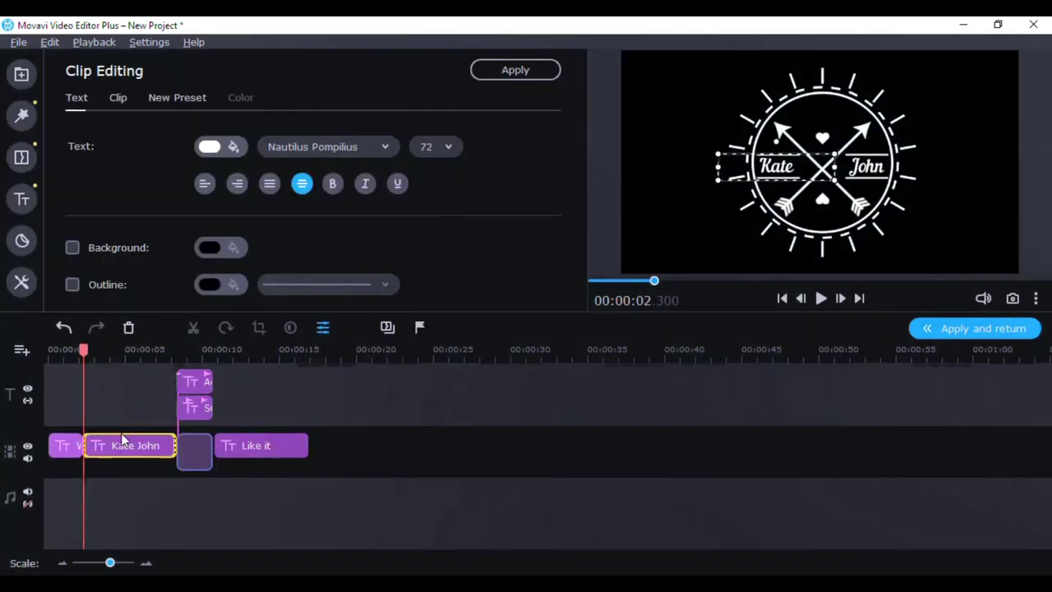
{"action": "double_click", "coordinate": [867, 167]}
{"action": "type", "text": "AT."}
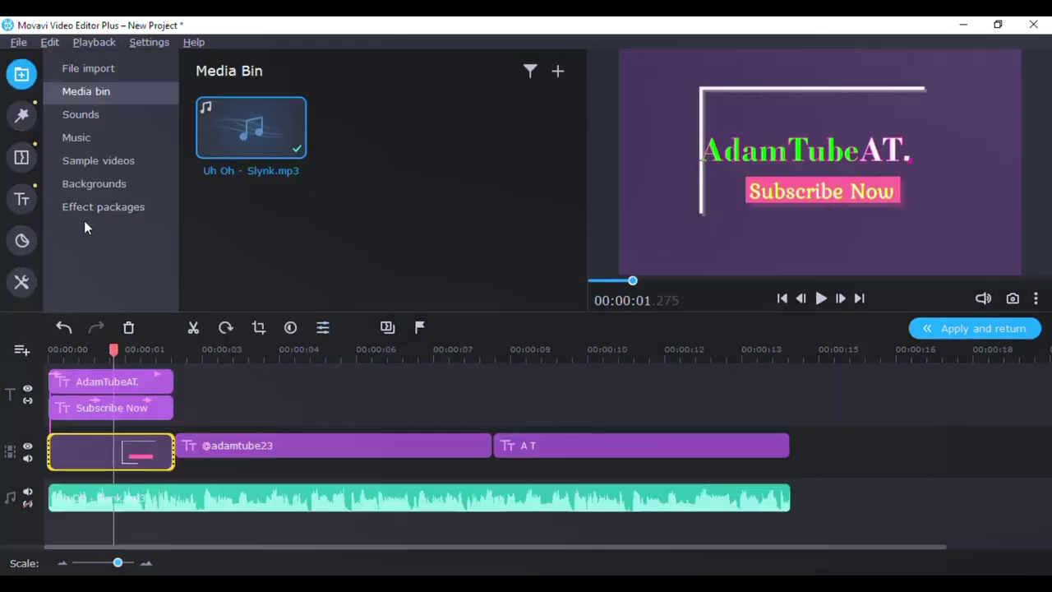
- Place the Blue gradient background under the channel handle title, with the title moved onto the title track above it
{"action": "left_click", "coordinate": [263, 449]}
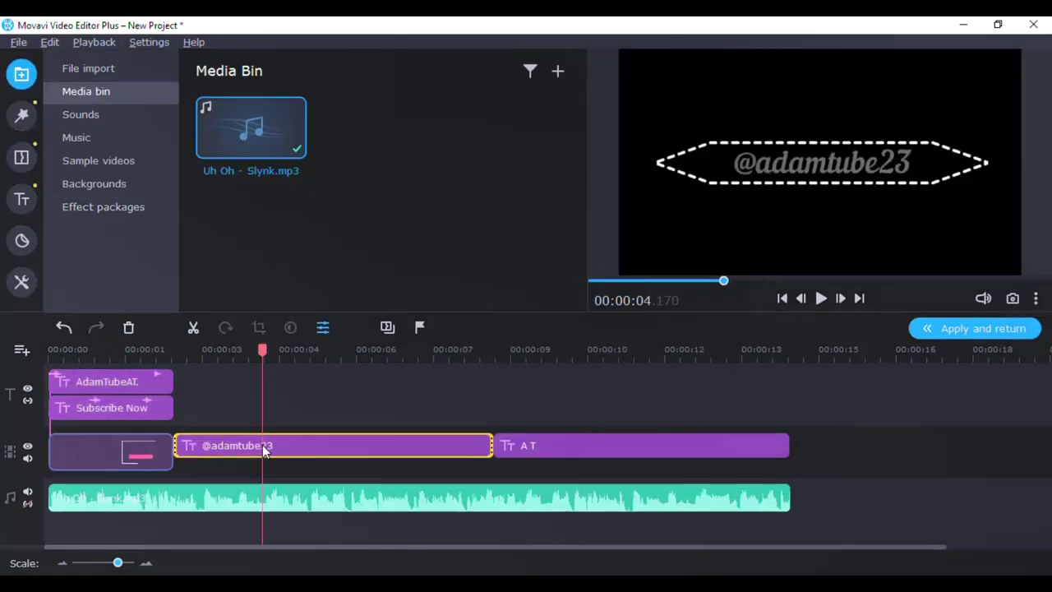
{"action": "left_click", "coordinate": [119, 188]}
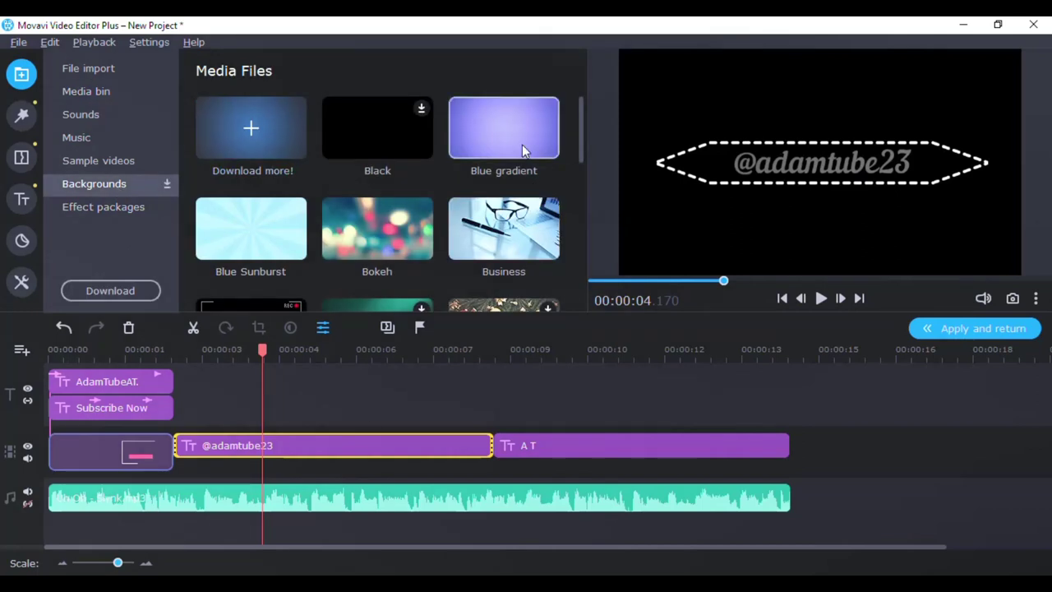
{"action": "left_click_drag", "start_coordinate": [523, 150], "coordinate": [233, 369]}
{"action": "left_click_drag", "start_coordinate": [453, 445], "coordinate": [251, 405]}
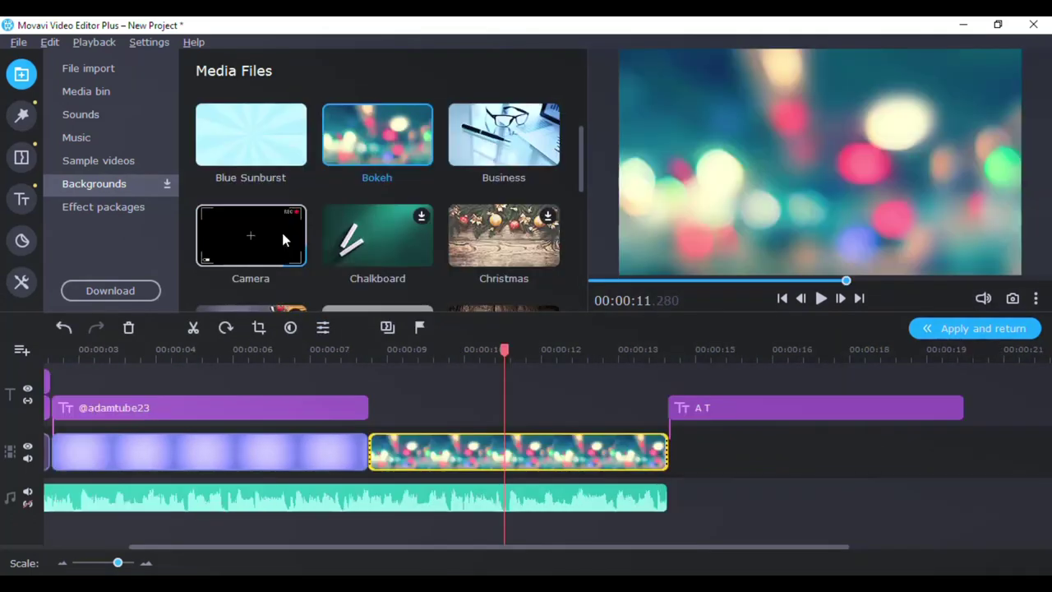
- Insert the Camera background right after the Blue gradient clip and move the "A T" title above it
{"action": "left_click_drag", "start_coordinate": [282, 239], "coordinate": [418, 395]}
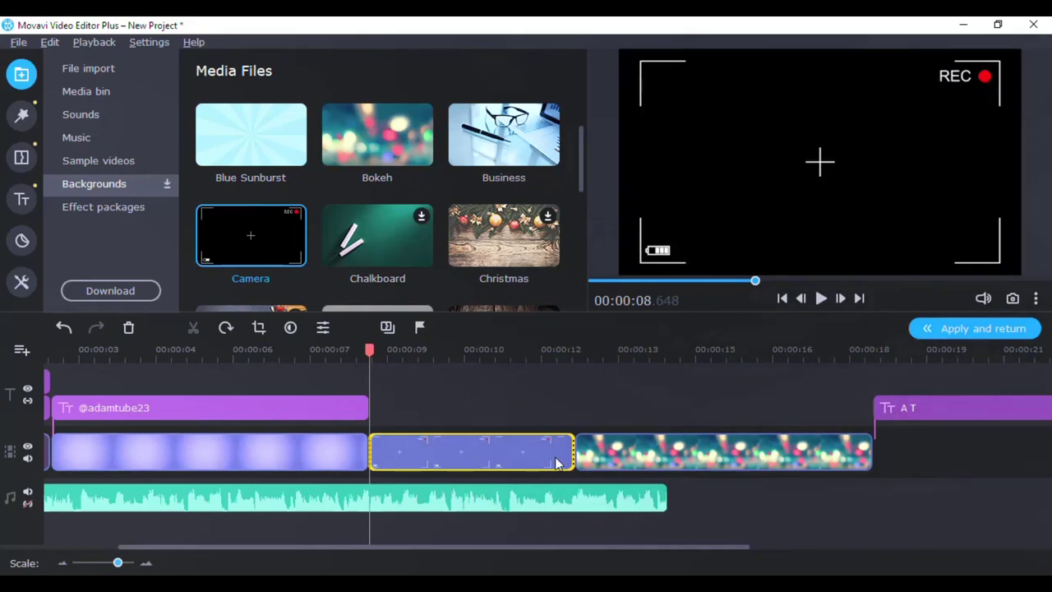
{"action": "left_click_drag", "start_coordinate": [899, 408], "coordinate": [400, 399]}
{"action": "left_click", "coordinate": [452, 452]}
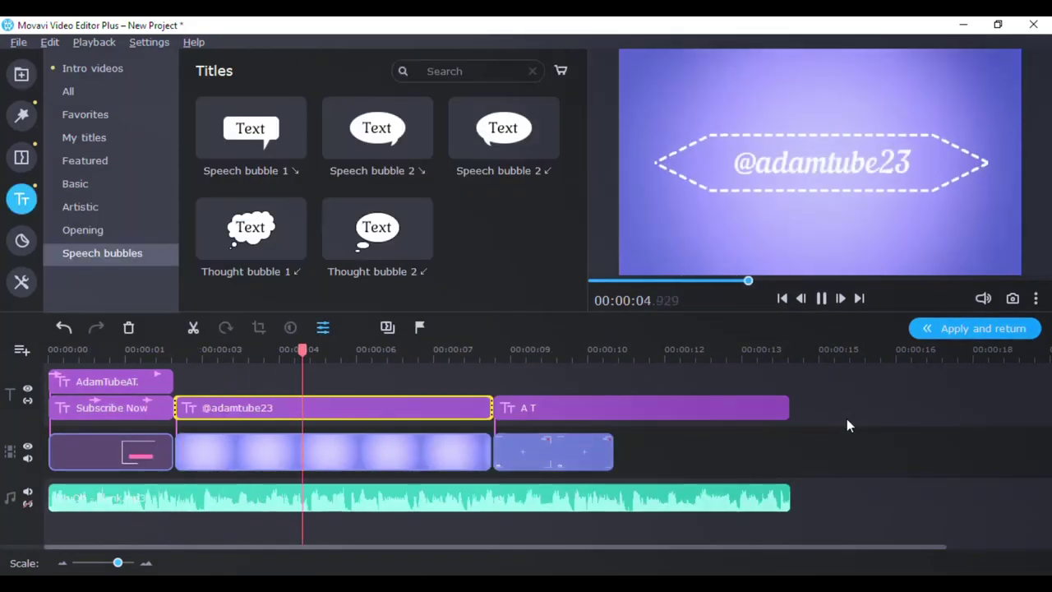
- Open the channel handle title for editing and bring up its text color choices
{"action": "double_click", "coordinate": [250, 408]}
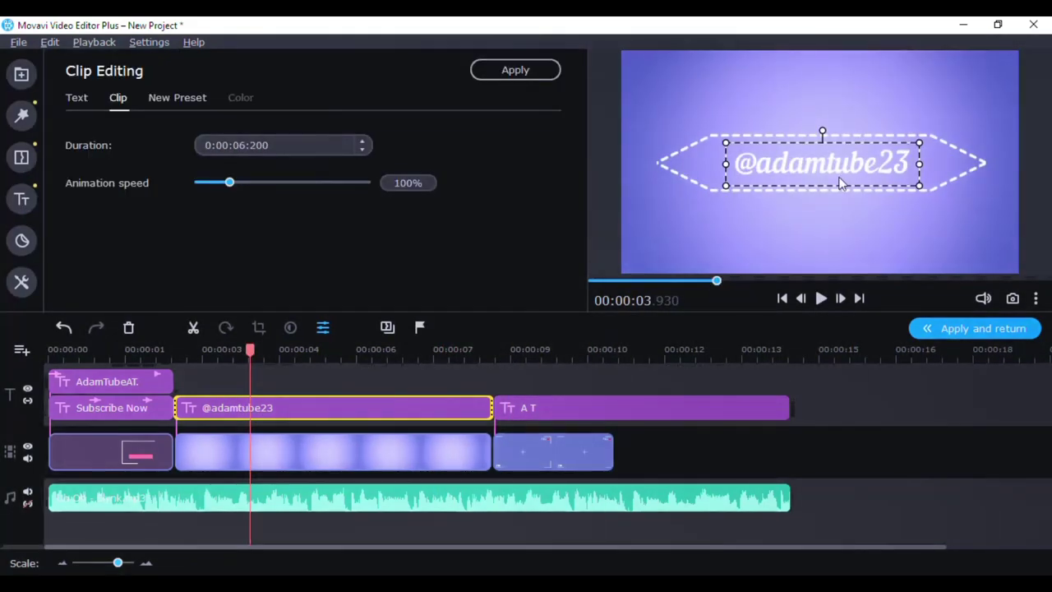
{"action": "left_click", "coordinate": [177, 97]}
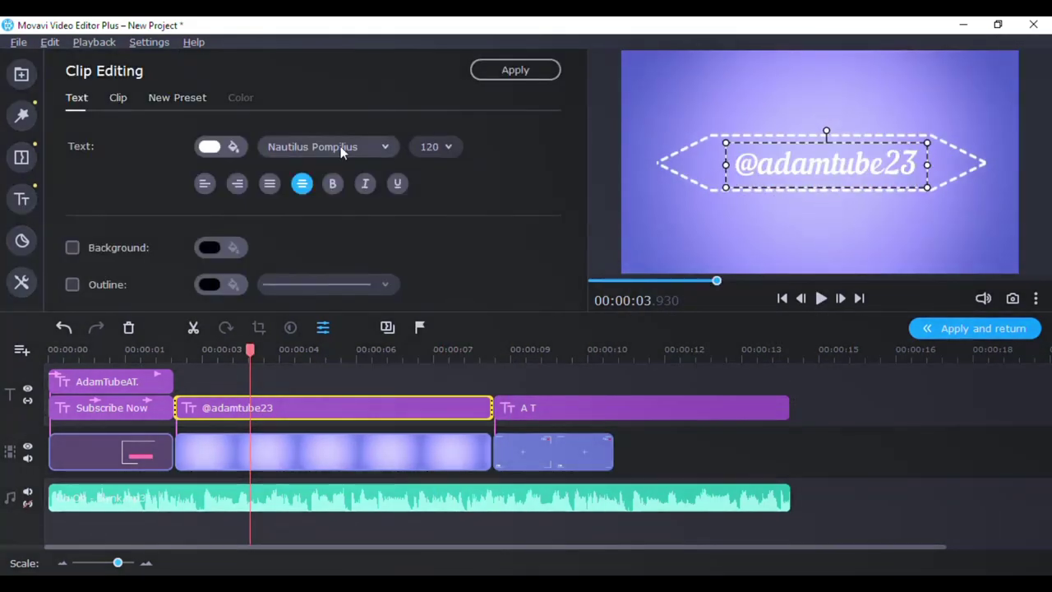
{"action": "left_click", "coordinate": [220, 147]}
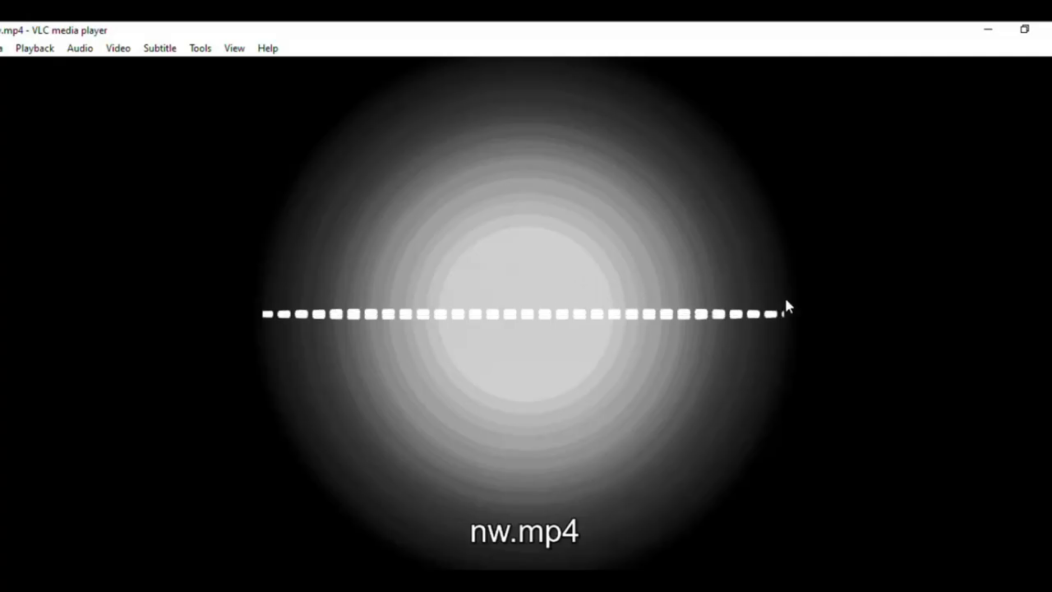
- View the finished video nw.mp4 full screen in VLC media player
{"action": "double_click", "coordinate": [788, 307]}
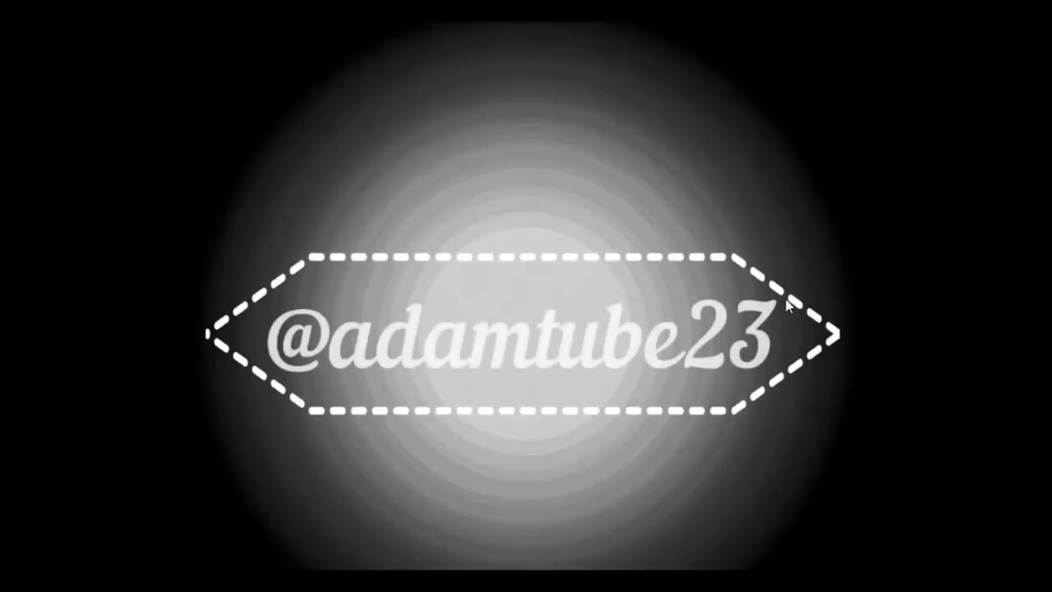